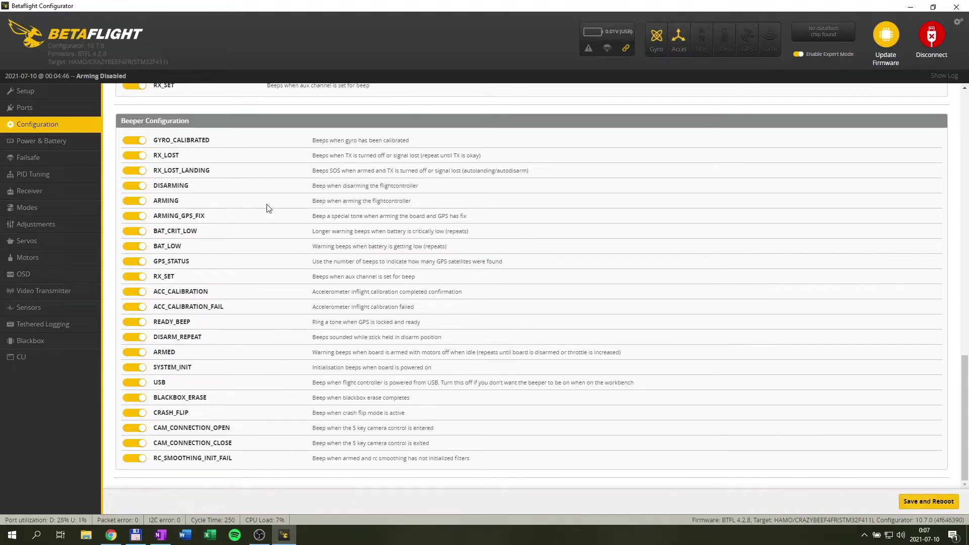
Run the CLI command diff all and save its output as a text file in the Mobula 6 diff all folder
left_click(31, 355)
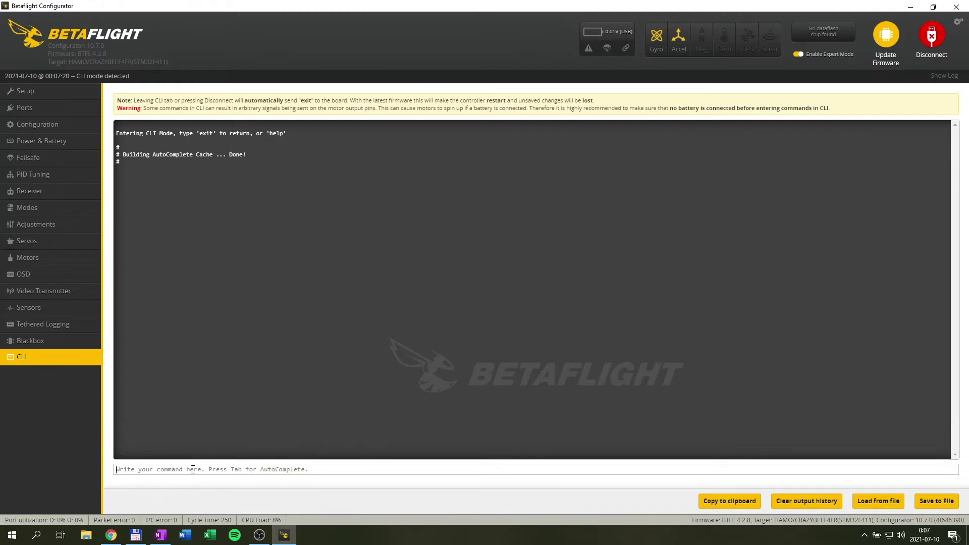
type("diff all")
key("Return")
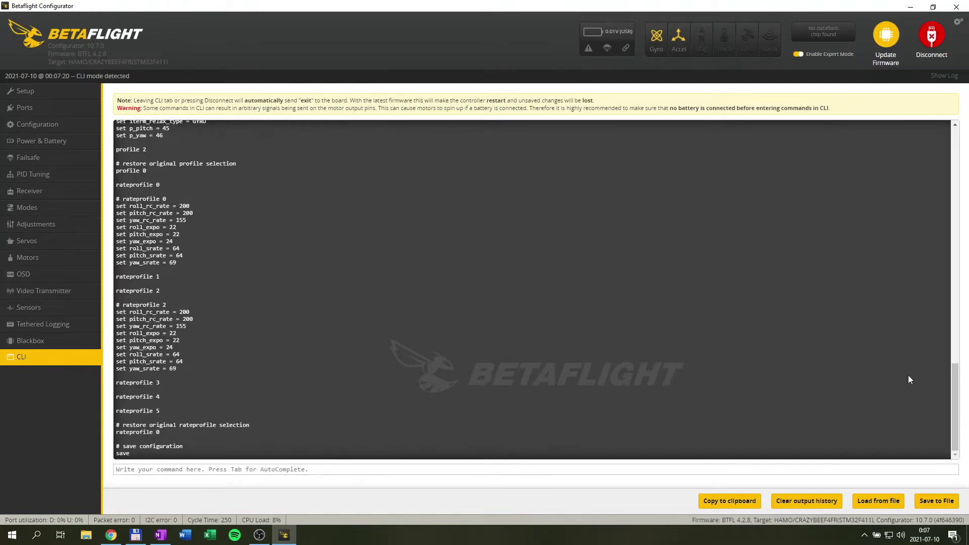
left_click(927, 501)
left_click(172, 37)
double_click(176, 95)
left_click(399, 268)
Reconnect to the flight controller on COM3 at 115200 and run the CLI command dump
left_click(943, 38)
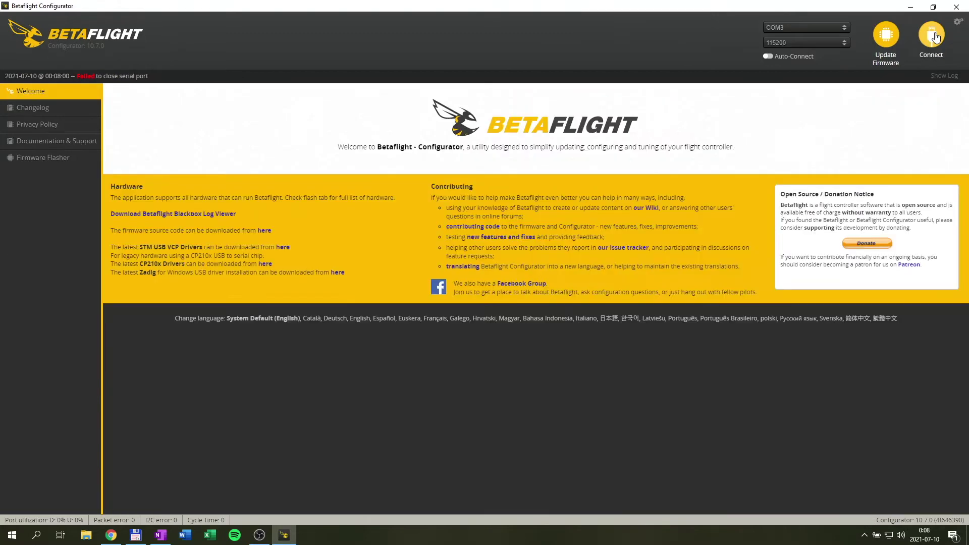
left_click(927, 44)
left_click(28, 357)
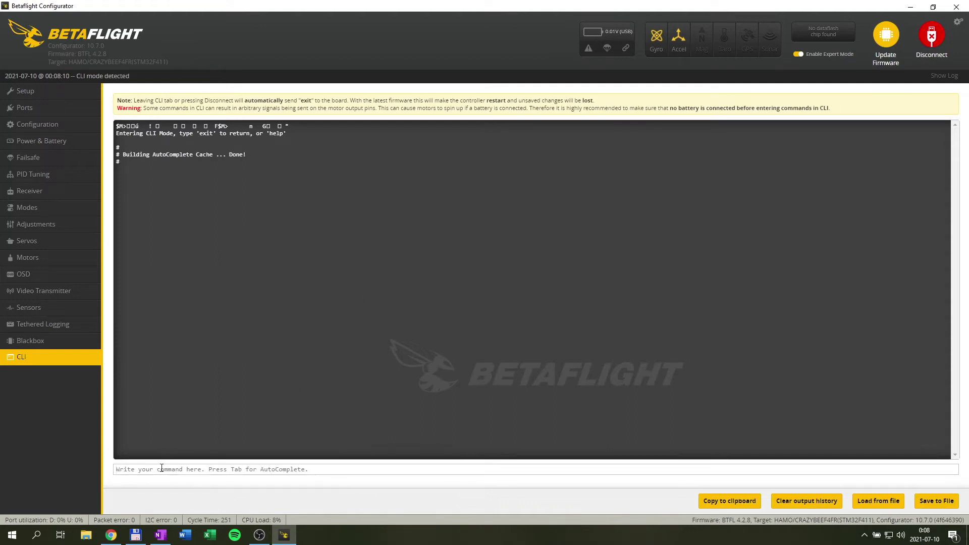
type("dump")
key("Return")
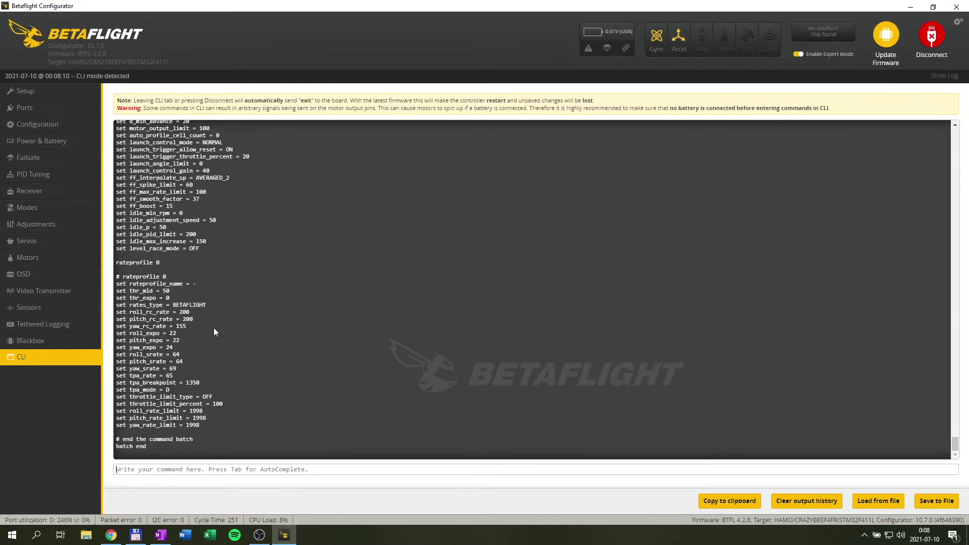
Save the dump output as BTFL_cli_MBI_MOBULA6_20210710_000829.txt in the Mobula 6 dump folder
double_click(130, 446)
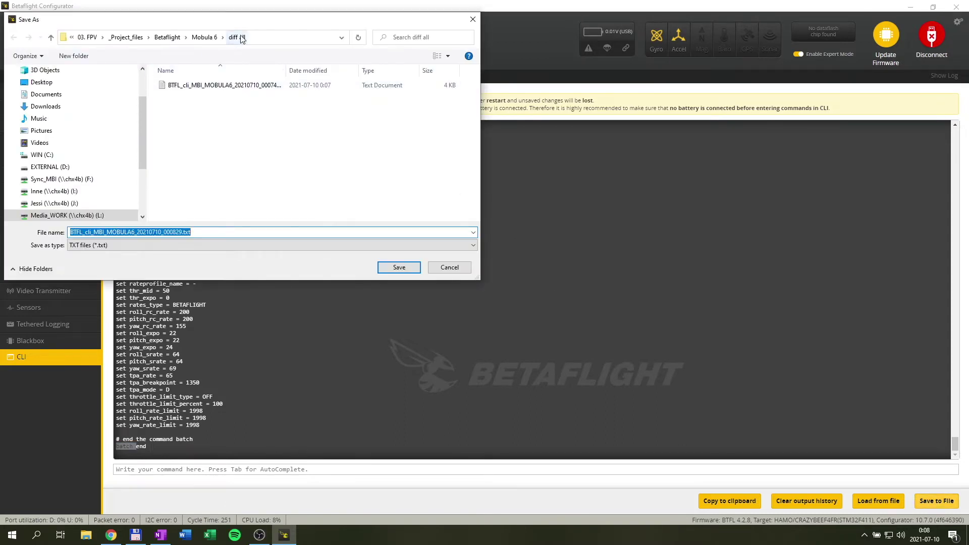
left_click(200, 39)
double_click(174, 107)
left_click(178, 232)
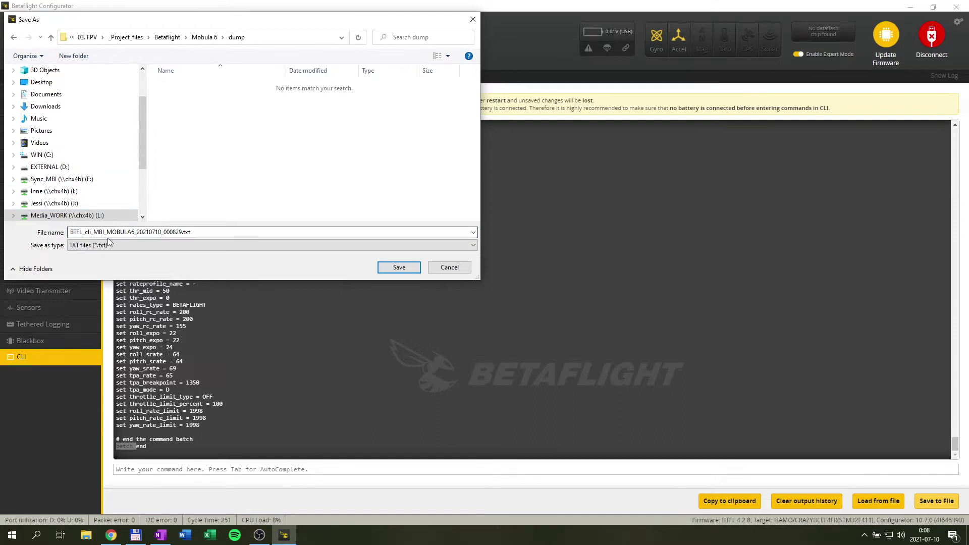
left_click(400, 267)
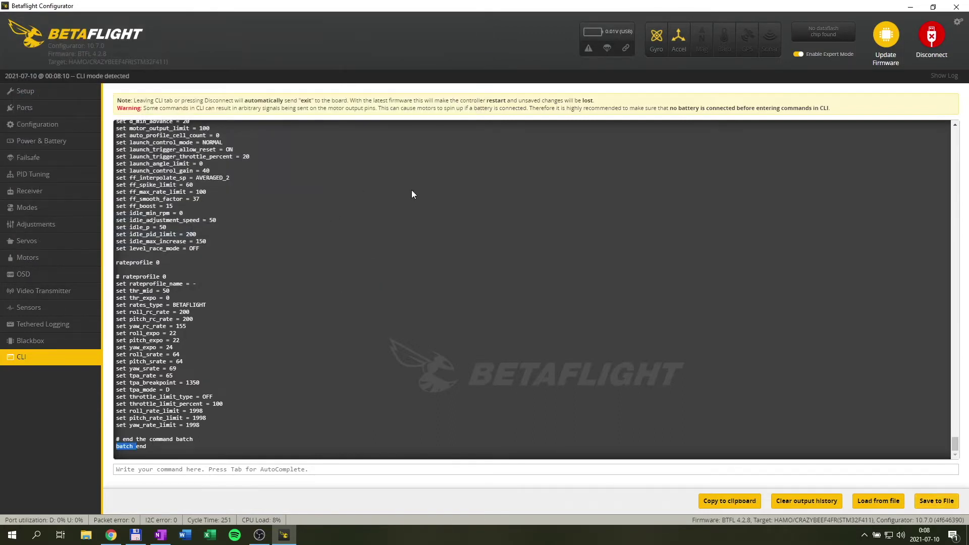
Leave the CLI, reconnect to the flight controller and look over the Configuration settings from mixer to beeper options
left_click(39, 124)
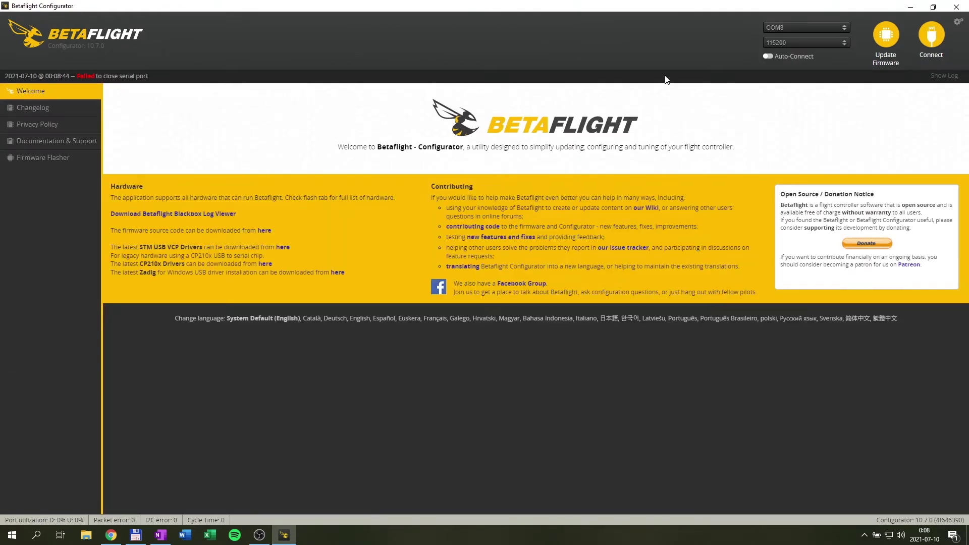
left_click(929, 41)
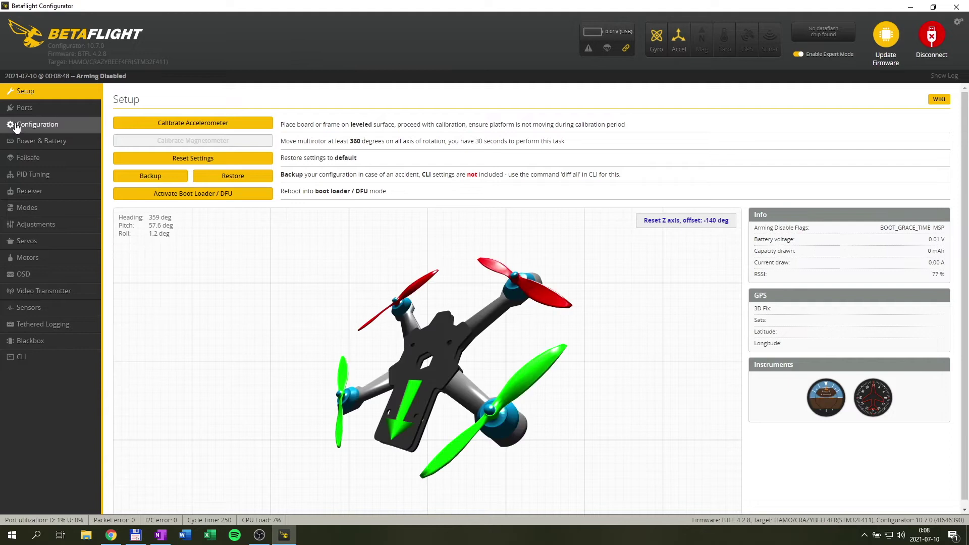
left_click(23, 126)
scroll(717, 358, "down", 15)
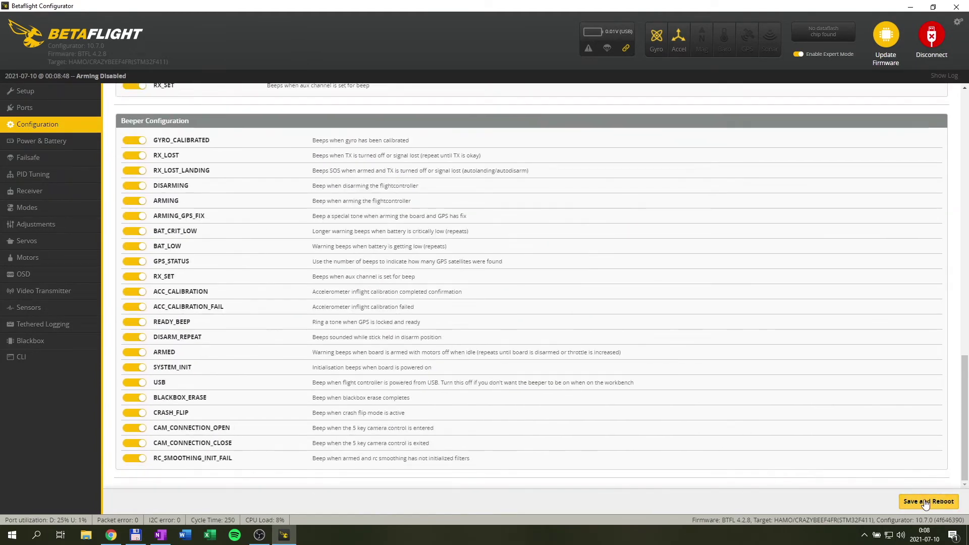
scroll(827, 460, "up", 10)
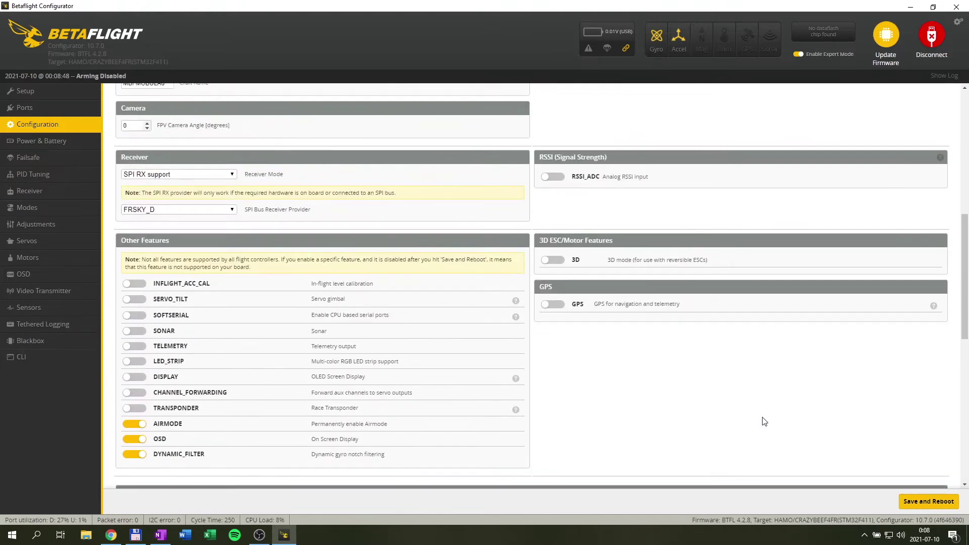
scroll(758, 419, "up", 2)
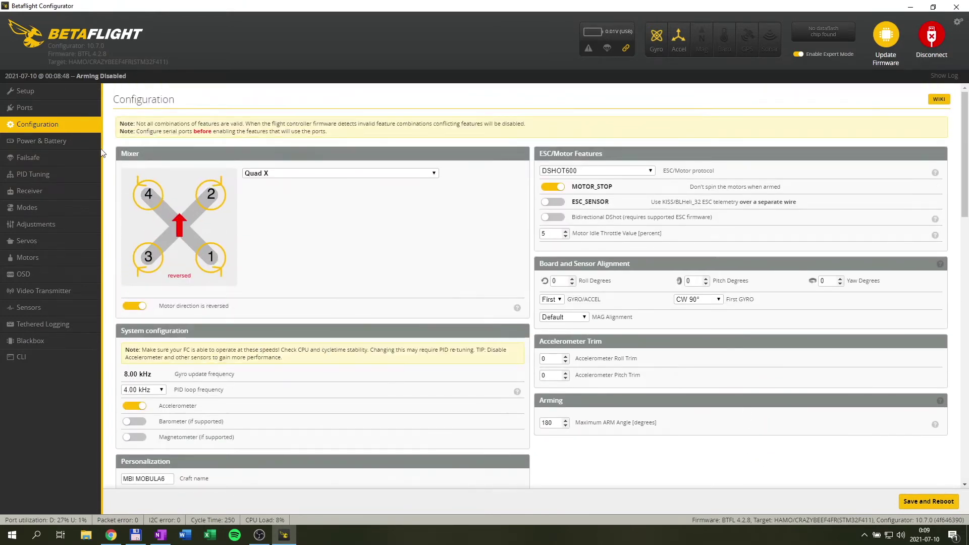
Examine the battery cell voltage limits and the voltage and amperage meter scales in the Power & Battery settings
left_click(40, 145)
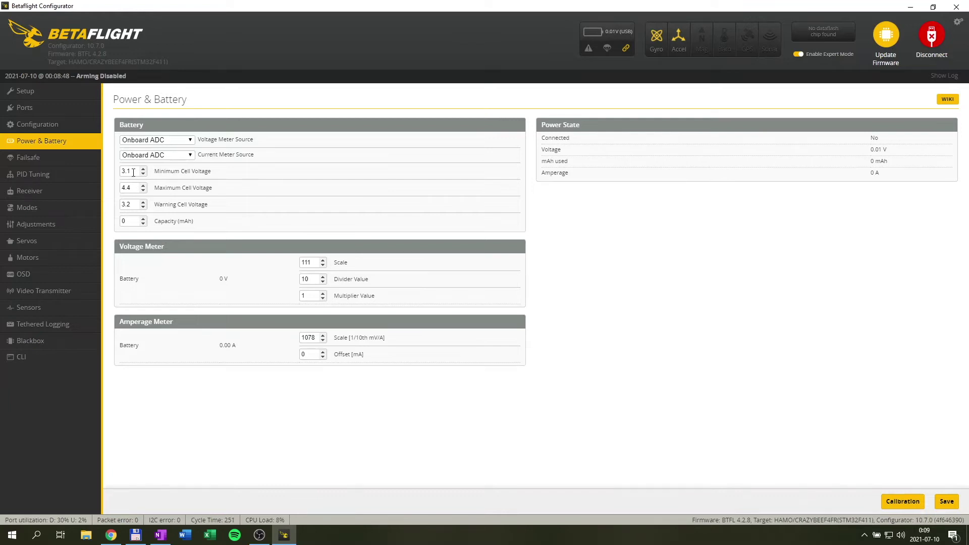
left_click_drag(134, 172, 116, 189)
left_click_drag(133, 205, 122, 203)
left_click(136, 202)
triple_click(126, 244)
triple_click(149, 321)
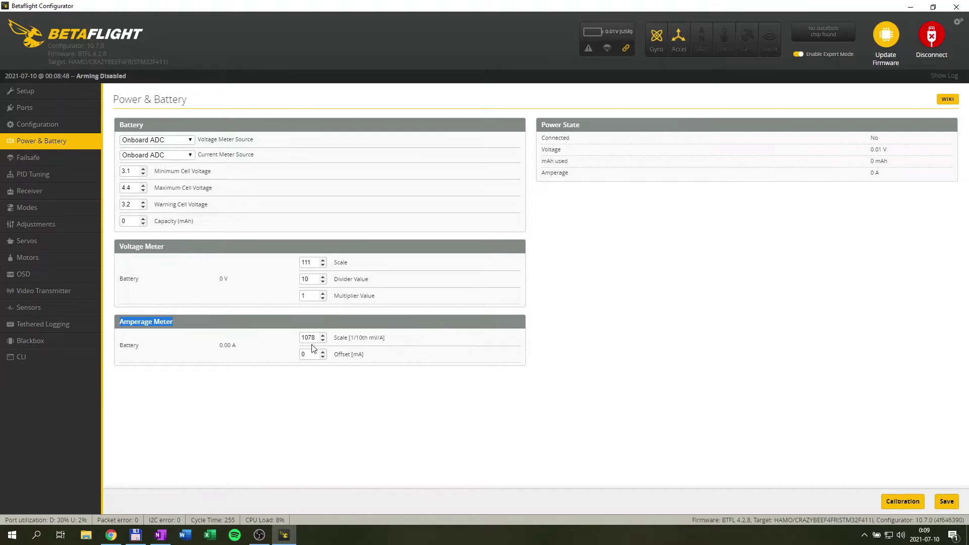
left_click(162, 325)
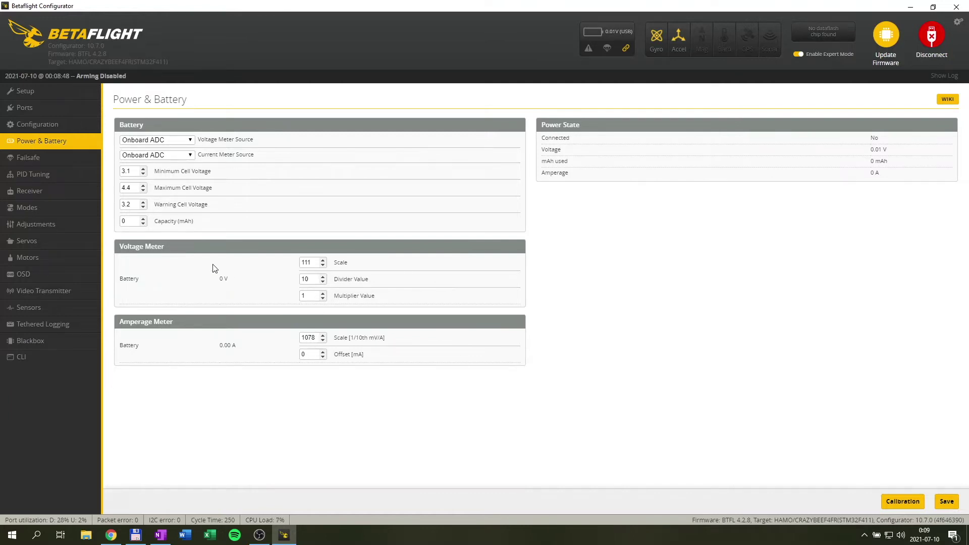
Review the failsafe settings, including channel fallback and the Stage 2 procedure options
left_click(31, 159)
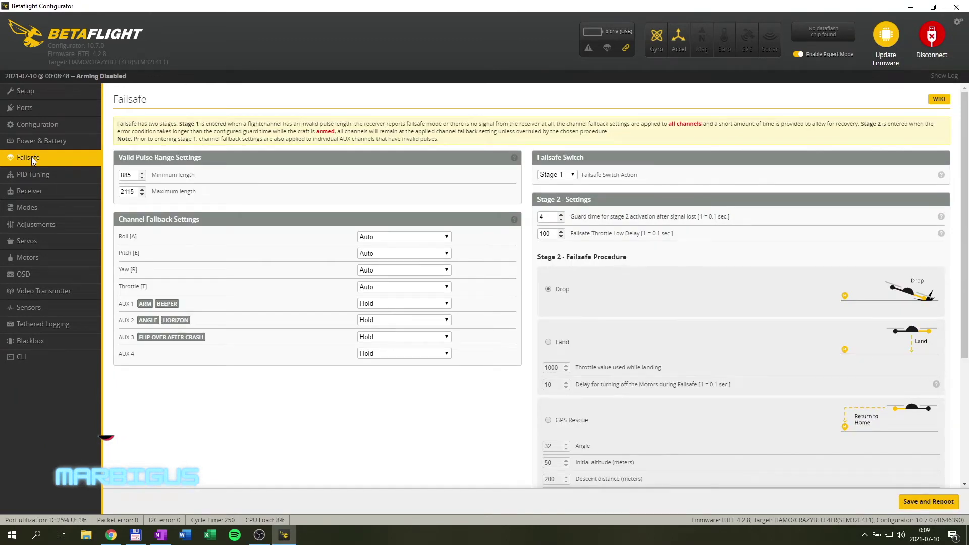
scroll(466, 263, "down", 4)
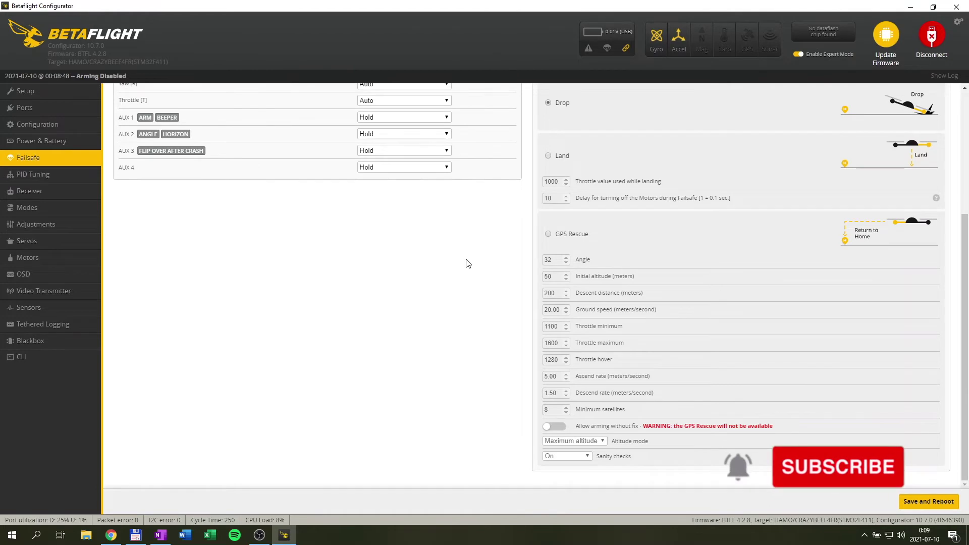
scroll(465, 263, "up", 4)
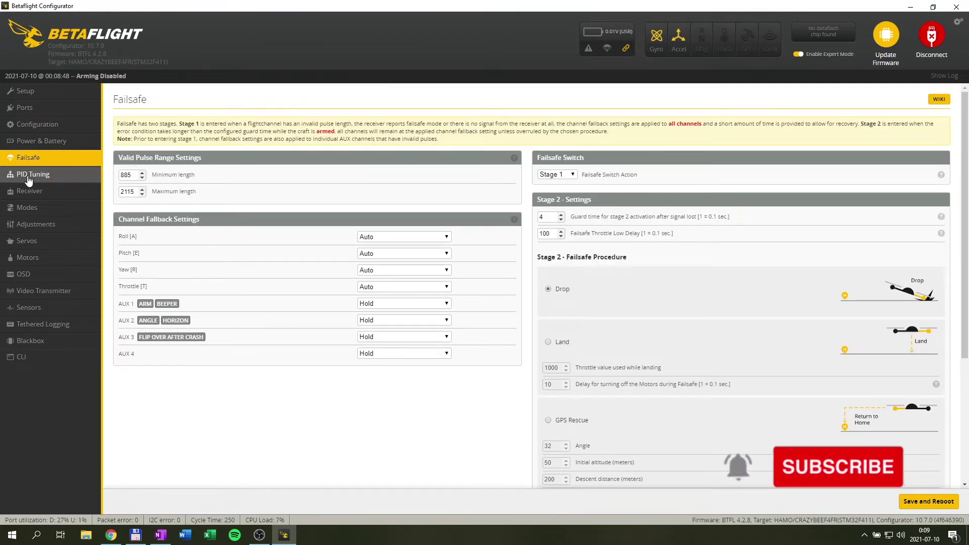
Compare the PID values of Profiles 2 and 3 with Profile 1, and return to Profile 1
left_click(33, 174)
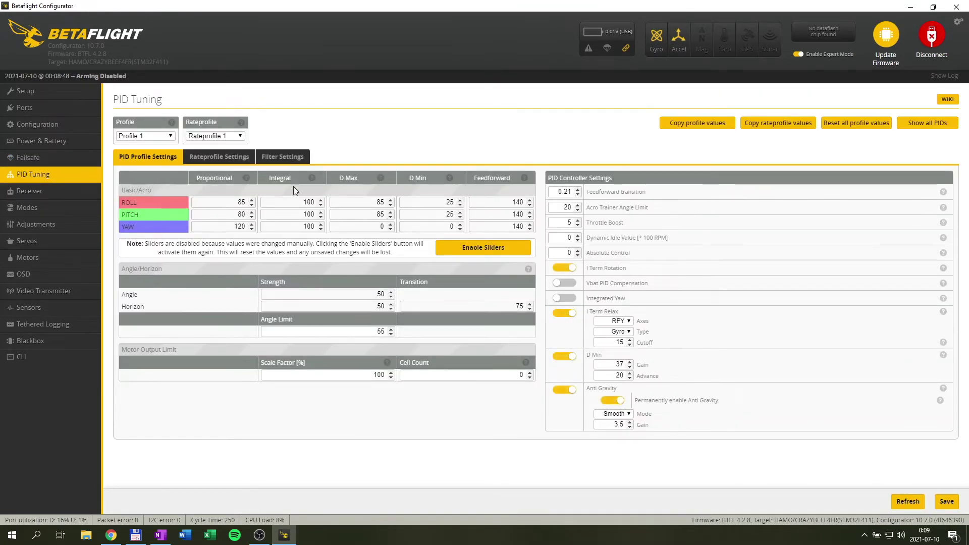
left_click(172, 137)
left_click(153, 152)
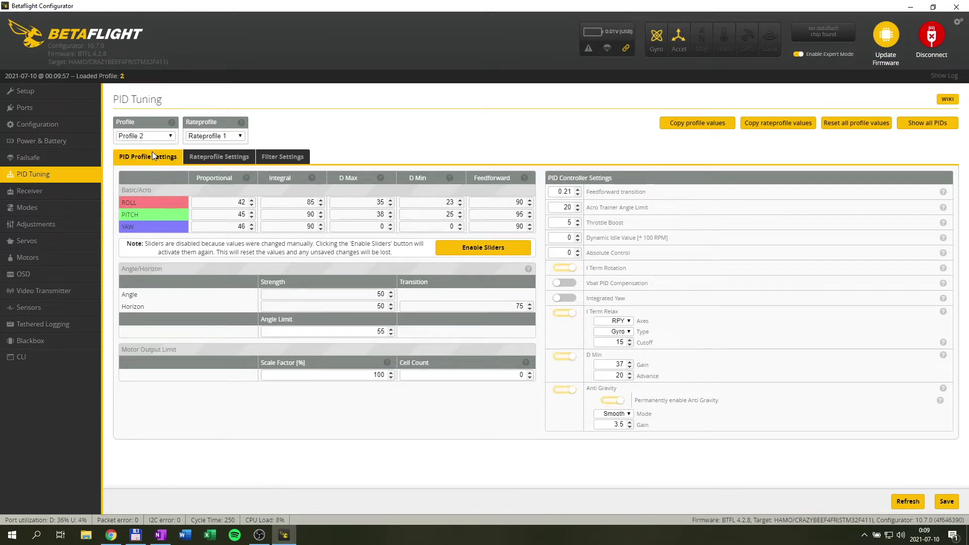
left_click(147, 161)
left_click(158, 140)
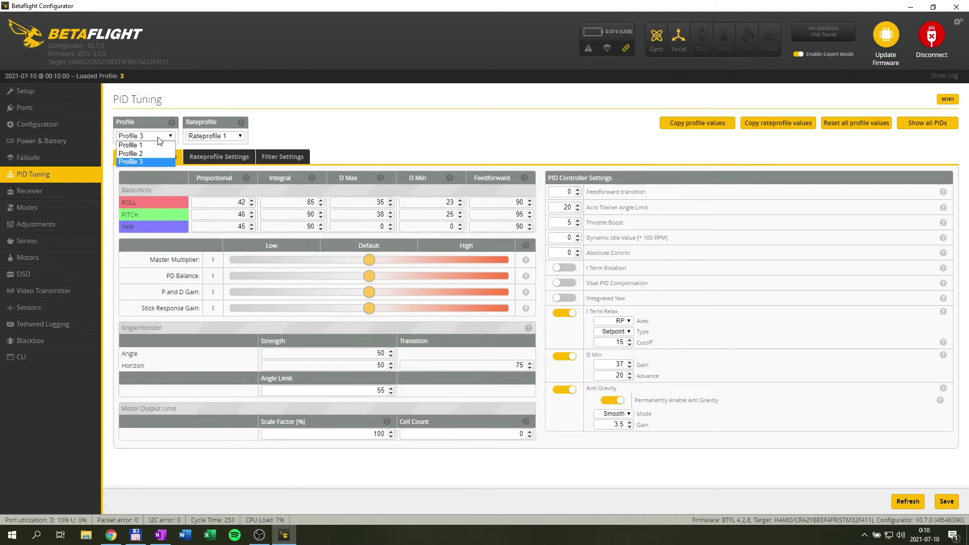
left_click(149, 145)
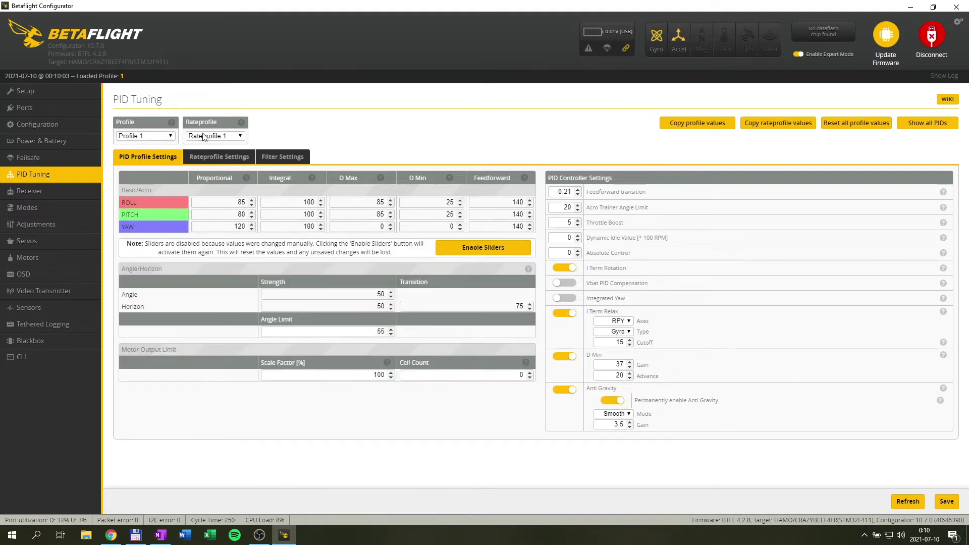
Look through the rate settings of Rateprofiles 1 to 6, return to Rateprofile 1 and view the filter settings
left_click(214, 159)
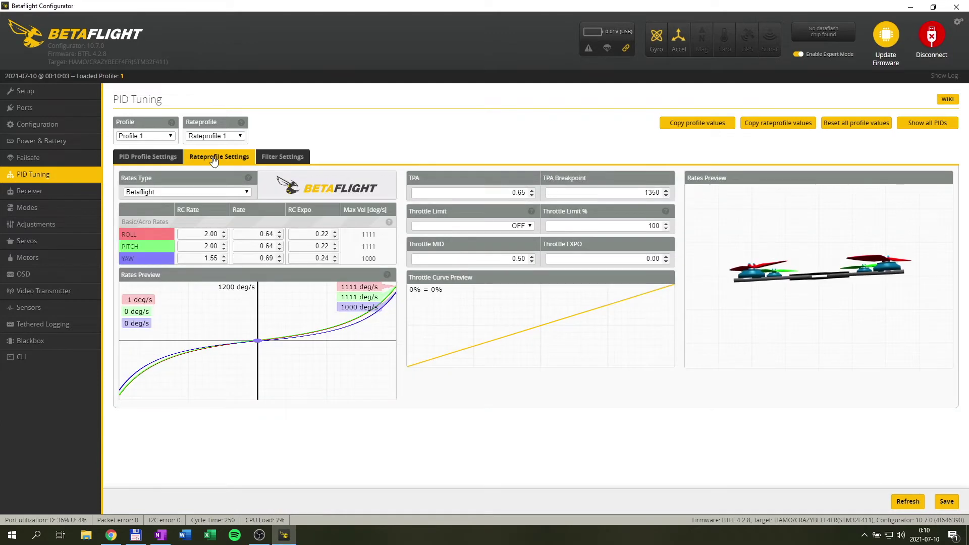
left_click(218, 138)
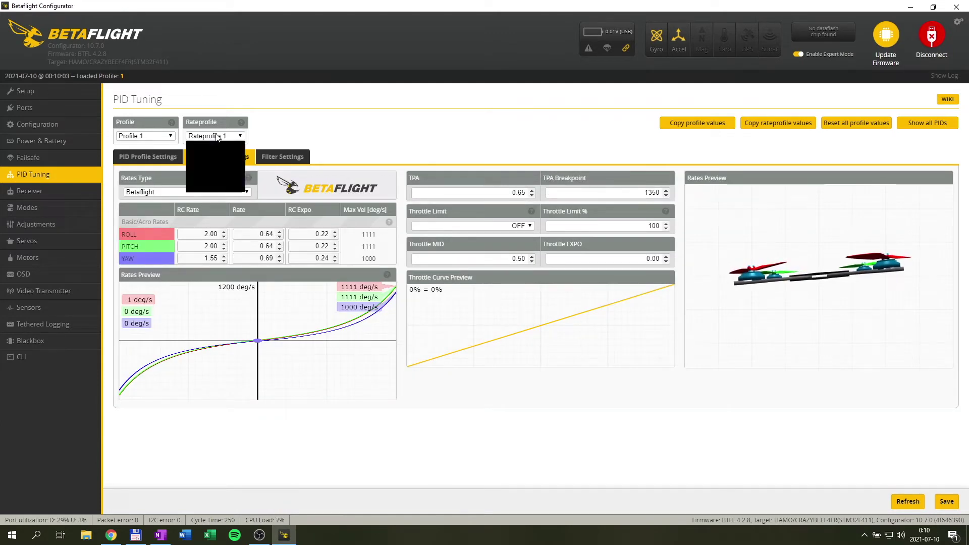
left_click(212, 151)
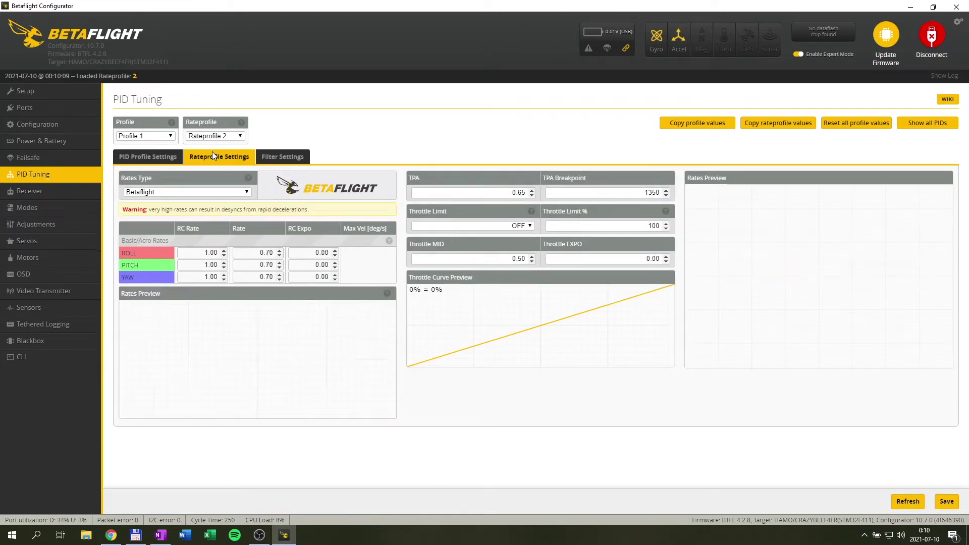
left_click(214, 136)
left_click(210, 160)
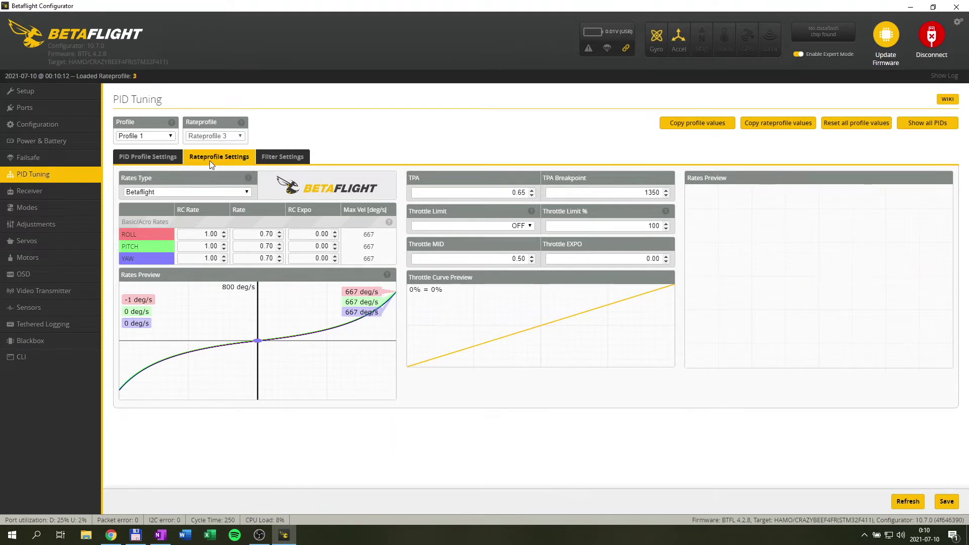
left_click(215, 135)
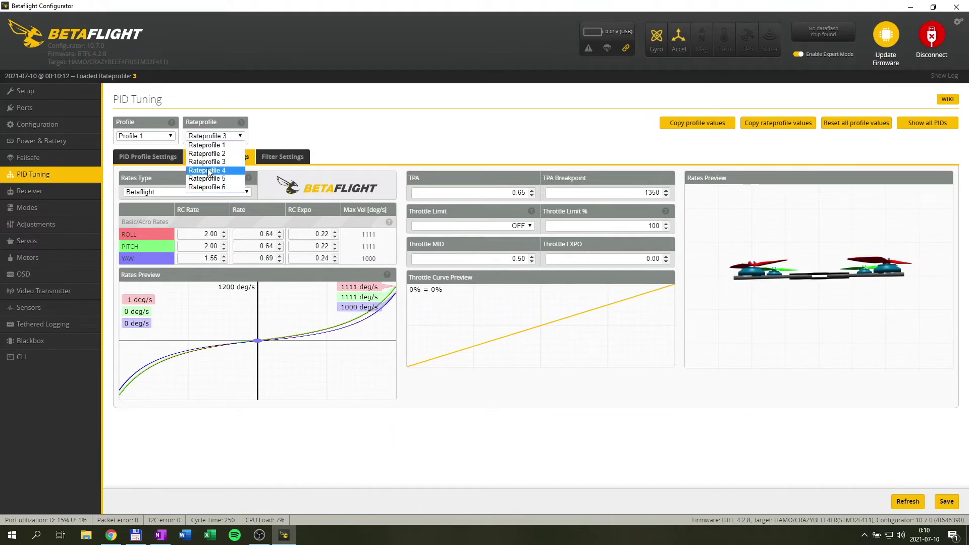
left_click(209, 170)
left_click(212, 136)
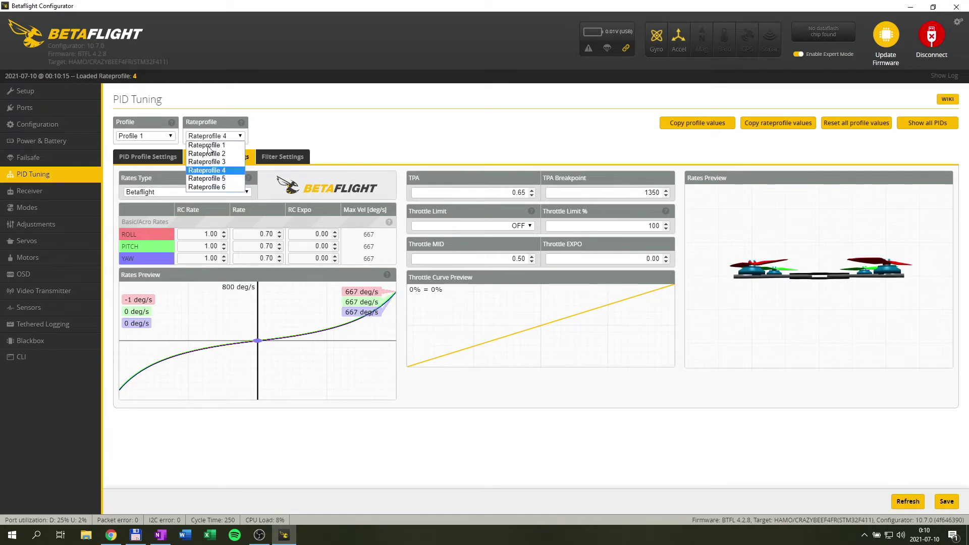
left_click(204, 178)
left_click(207, 137)
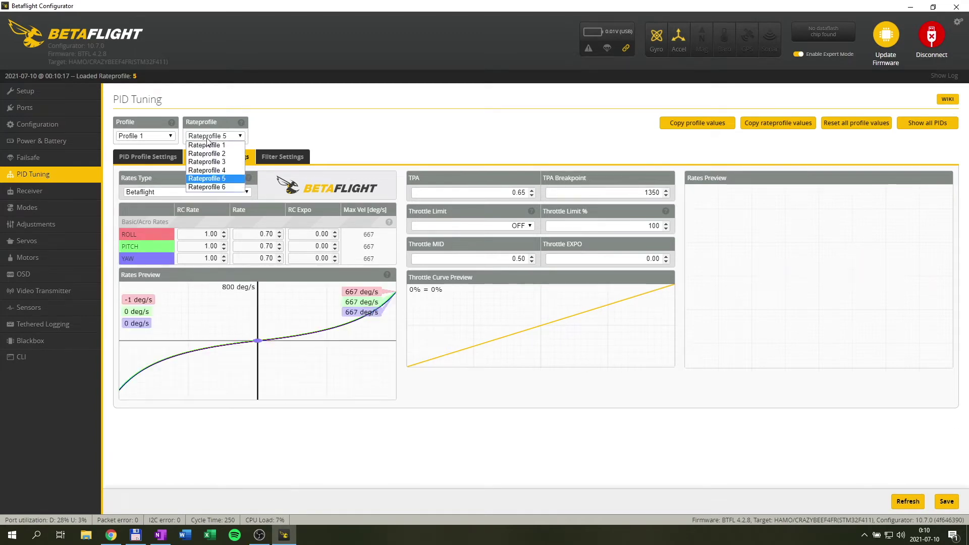
left_click(202, 187)
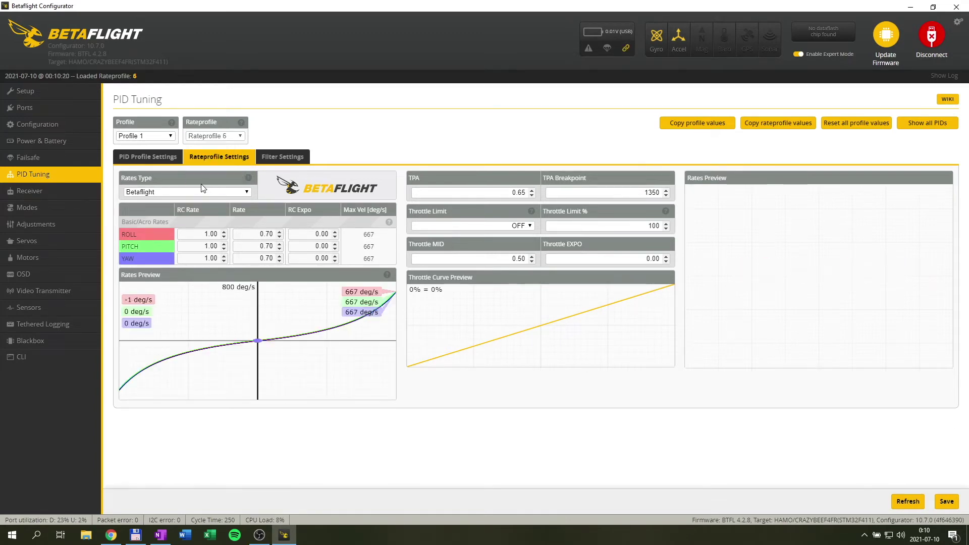
left_click(214, 136)
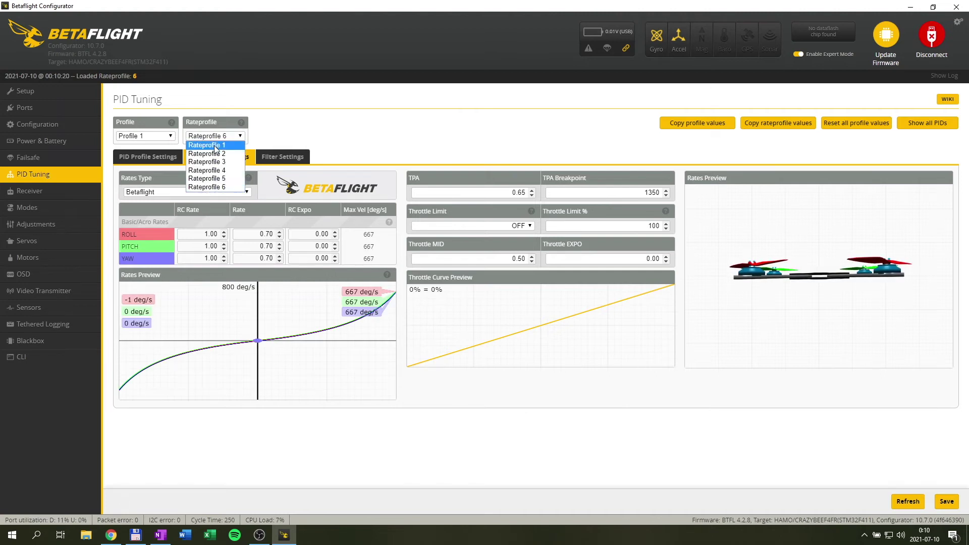
left_click(216, 146)
left_click(279, 158)
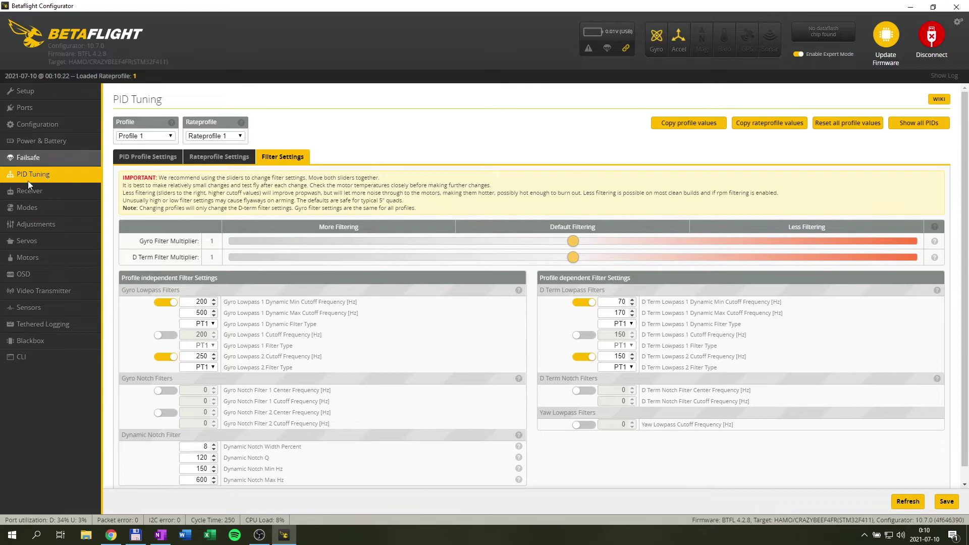
Open the receiver settings and examine the channel map's preset options and its AETR1234 channel order
left_click(35, 194)
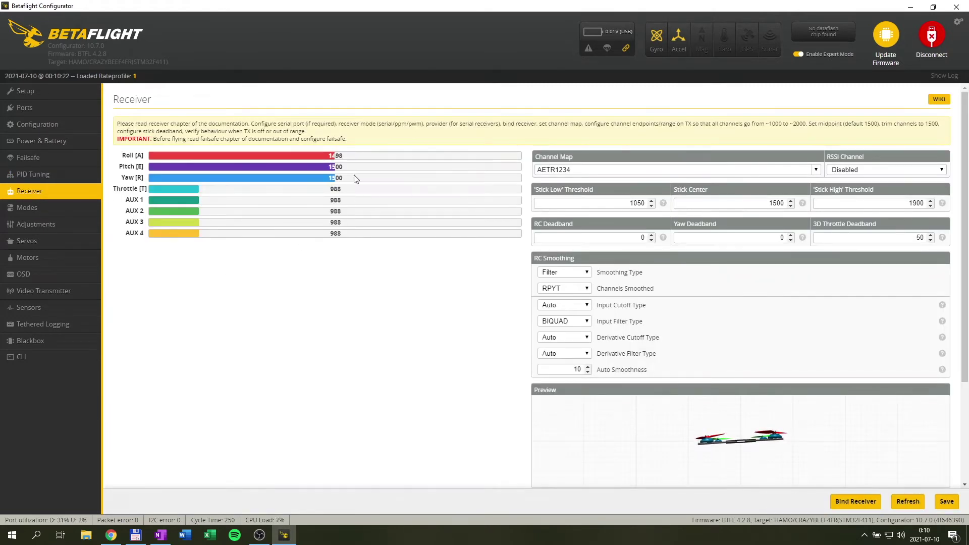
left_click(644, 167)
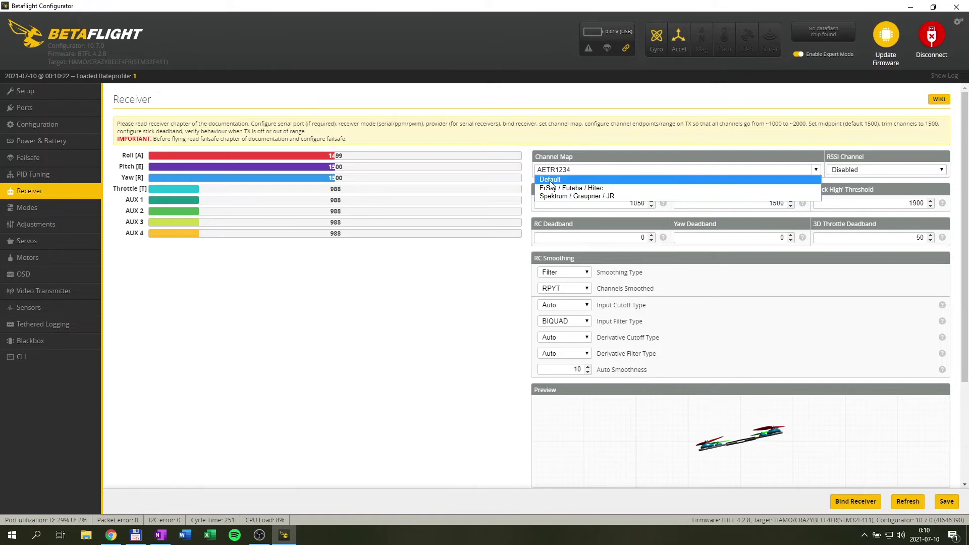
left_click(539, 170)
left_click_drag(538, 170, 555, 168)
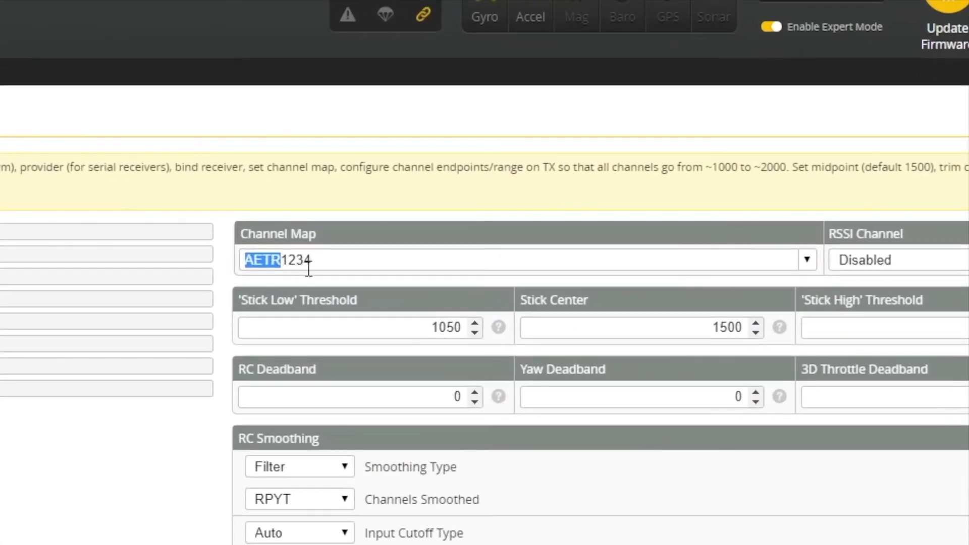
left_click(273, 260)
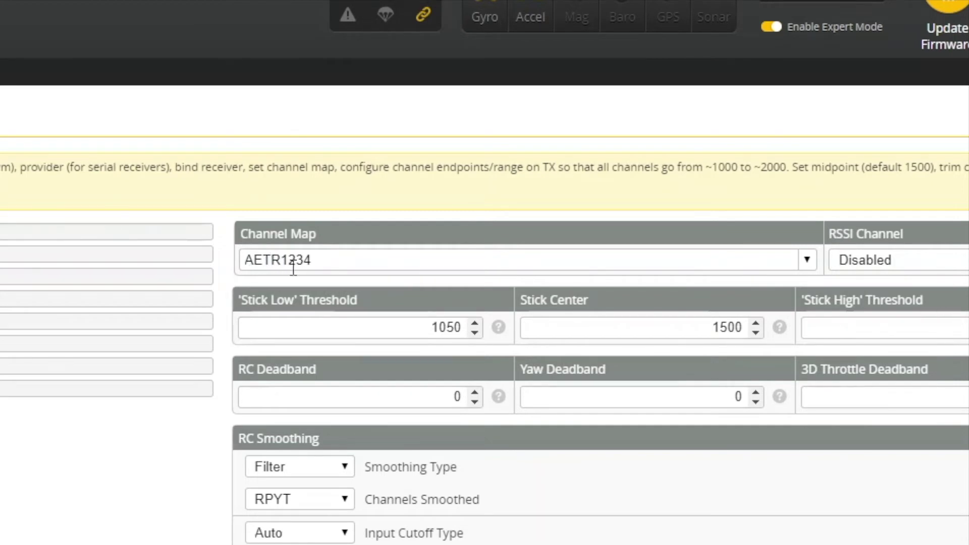
left_click(326, 260)
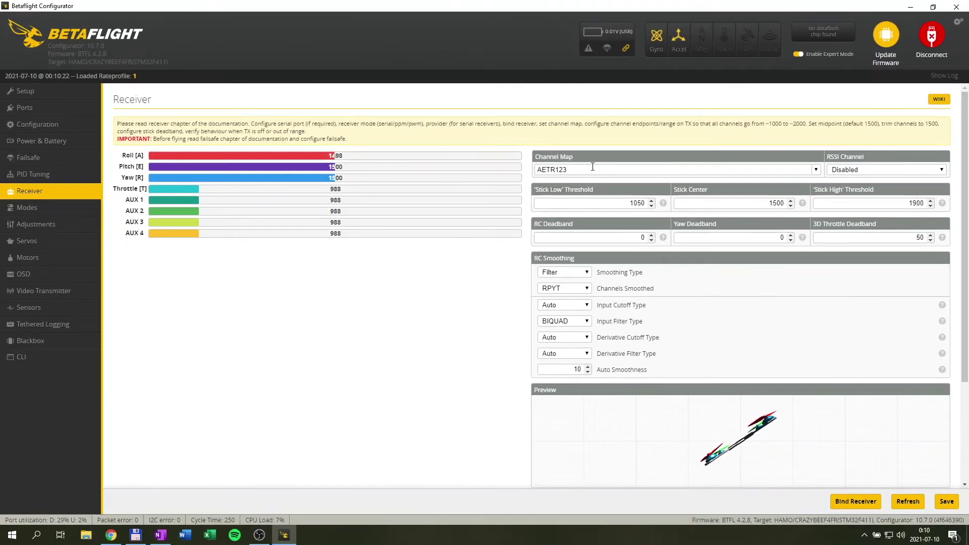
Try swapping the elevator and throttle channels by changing the channel map to ATER1234
left_click(545, 172)
key("BackSpace")
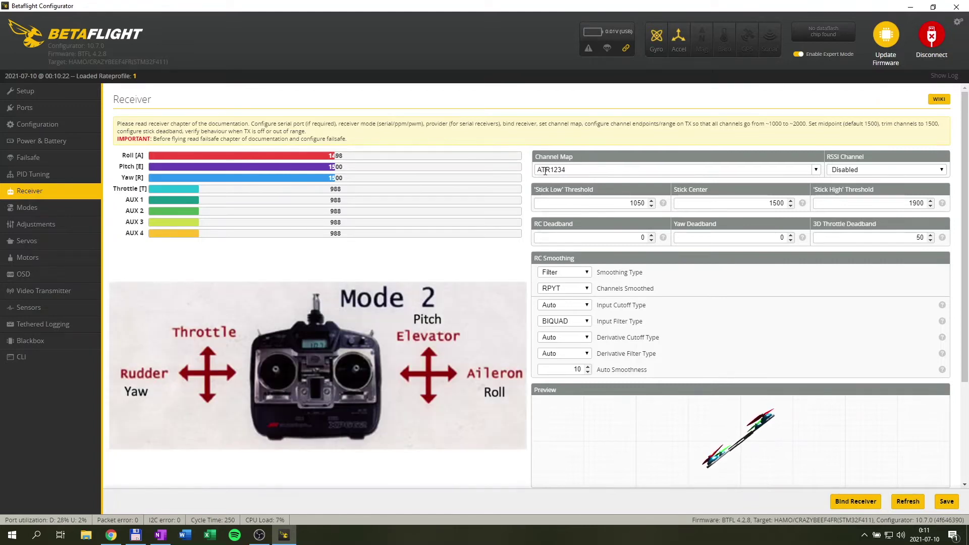
type("E")
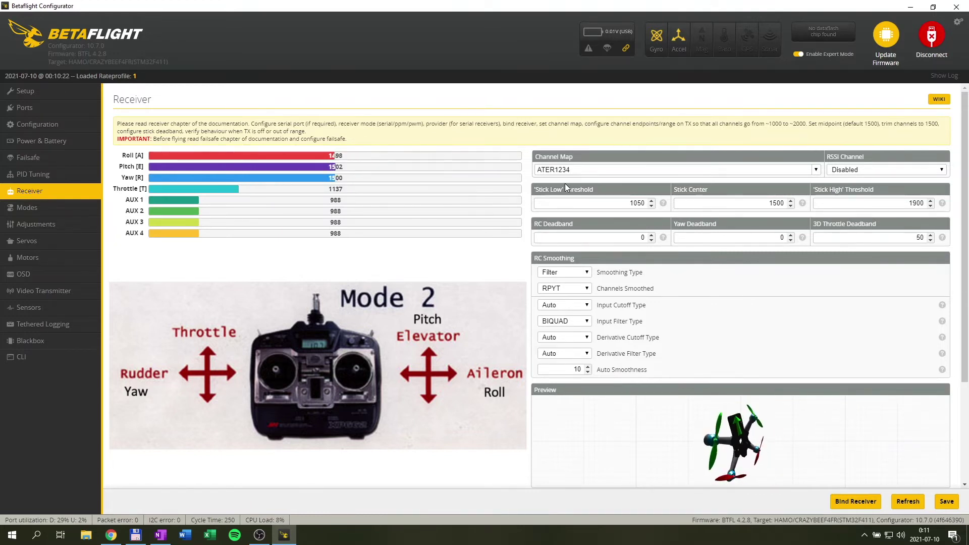
Restore the receiver's channel map to AETR1234
double_click(562, 169)
type("AETER123")
key("Right")
key("Delete")
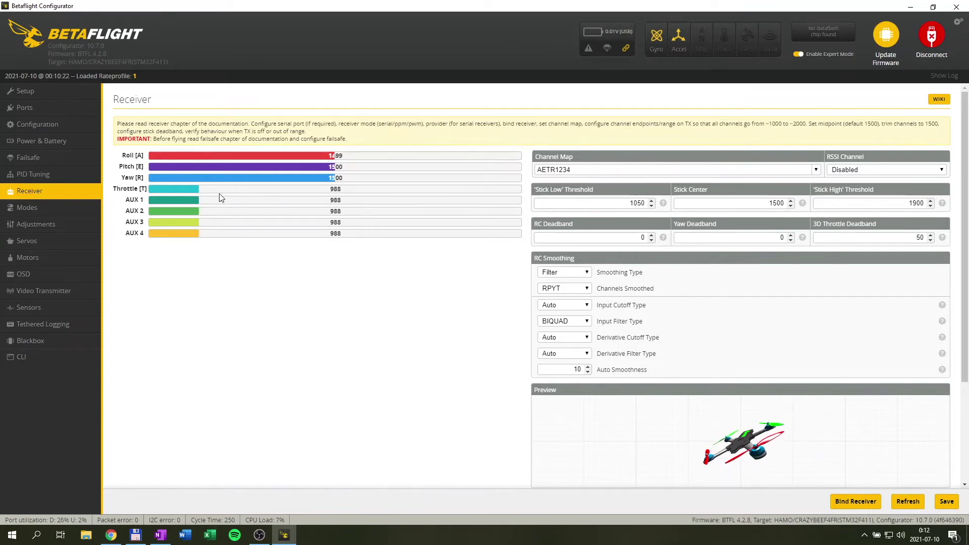
Open the mode assignments and compare the list with unused modes hidden and shown
left_click(27, 214)
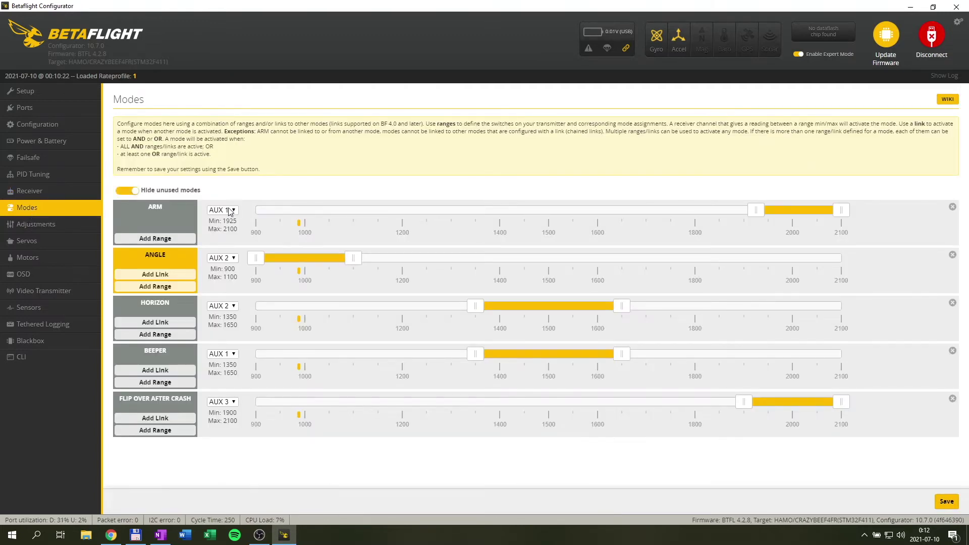
left_click(133, 194)
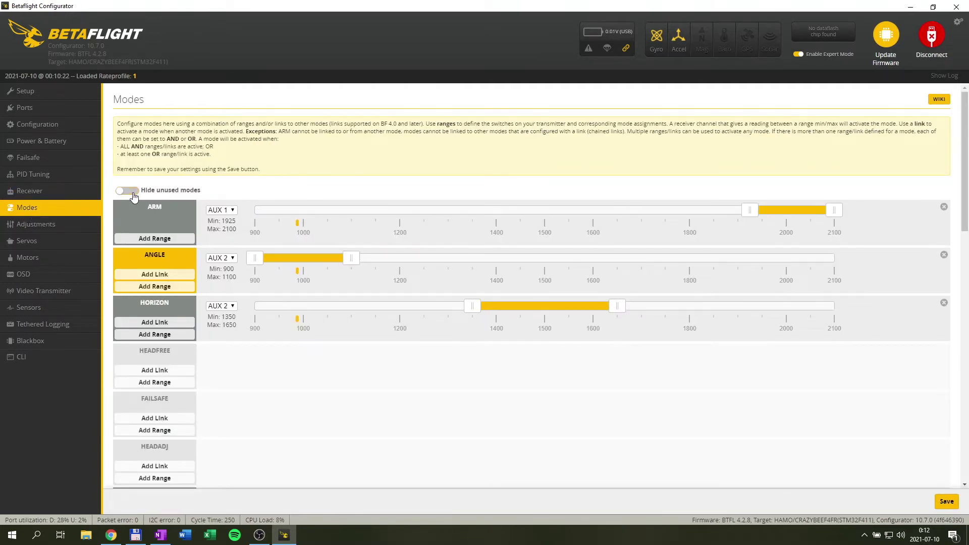
left_click(131, 195)
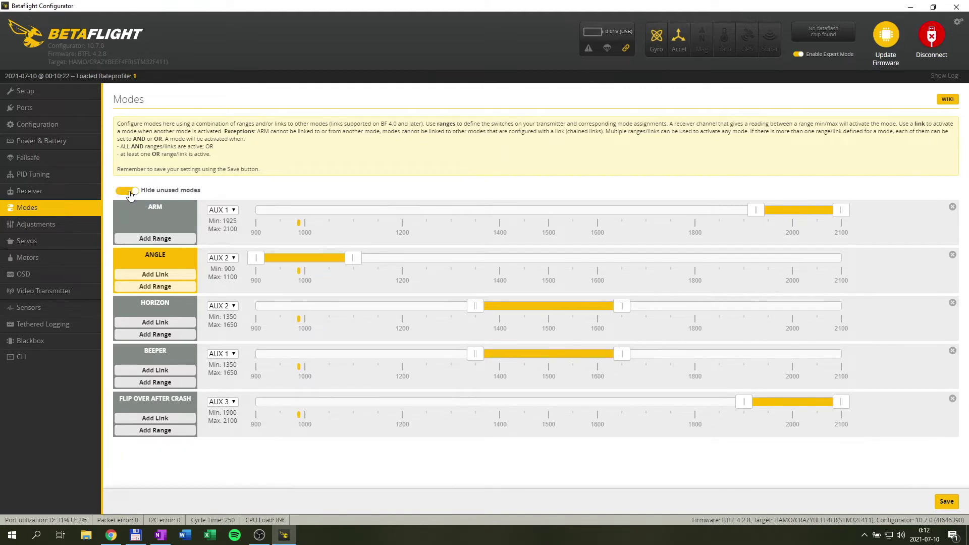
left_click(131, 196)
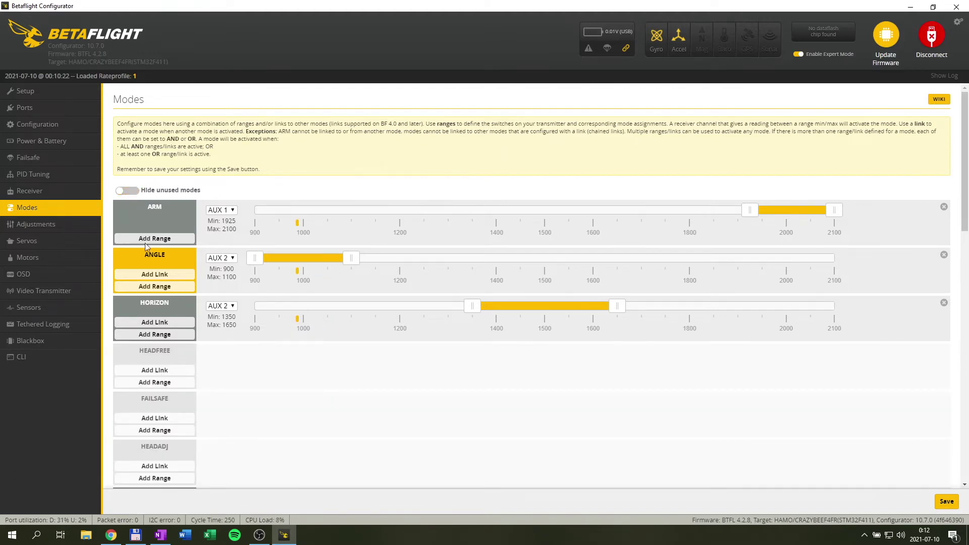
Add a link to the HEADFREE mode, remove it, and hide the unused modes again
left_click(162, 373)
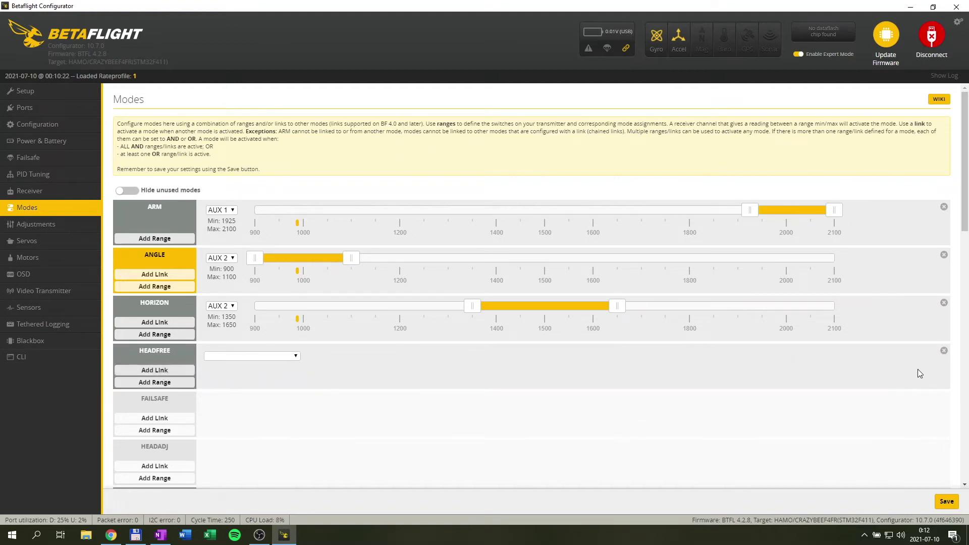
left_click(944, 351)
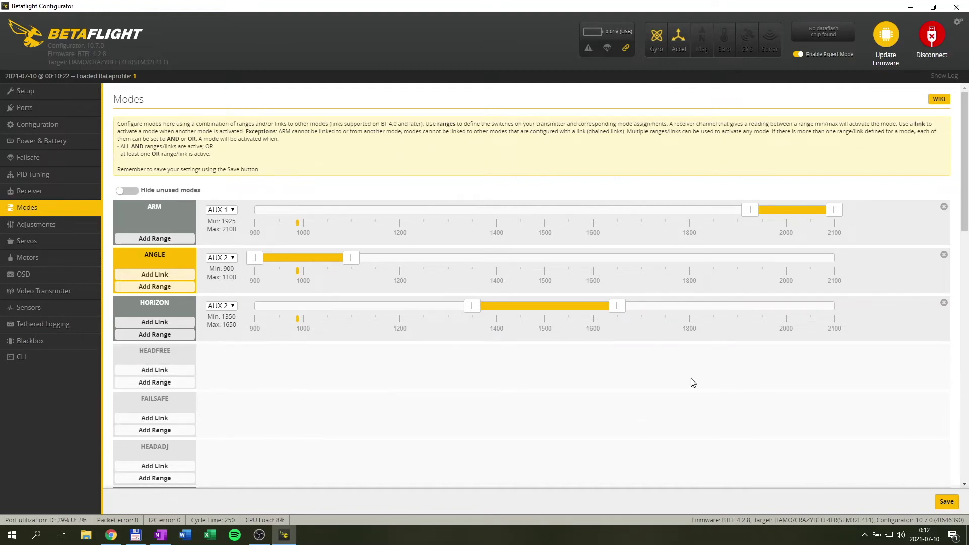
left_click(127, 192)
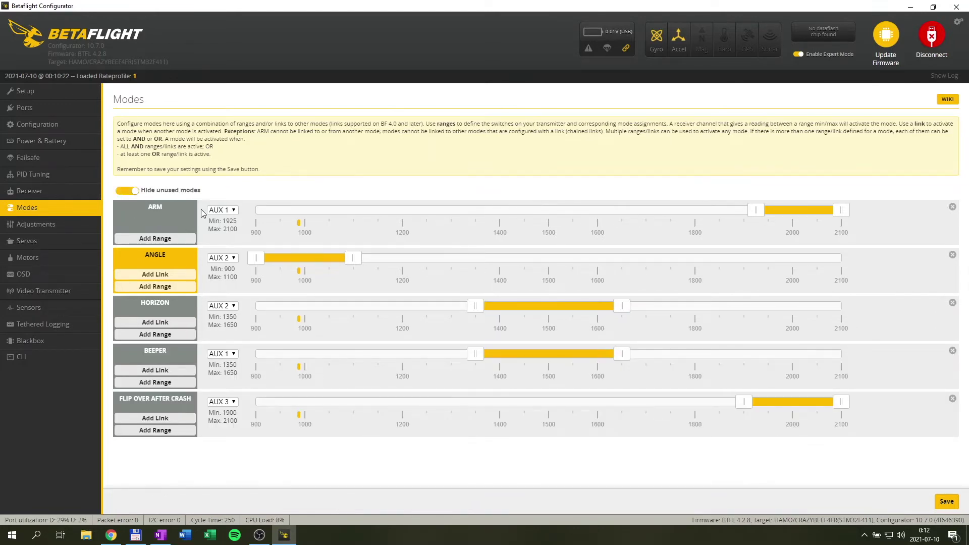
Keep ARM on AUX 1, lower its range minimum to 1425, and return the minimum to 1925
left_click(233, 210)
left_click(234, 215)
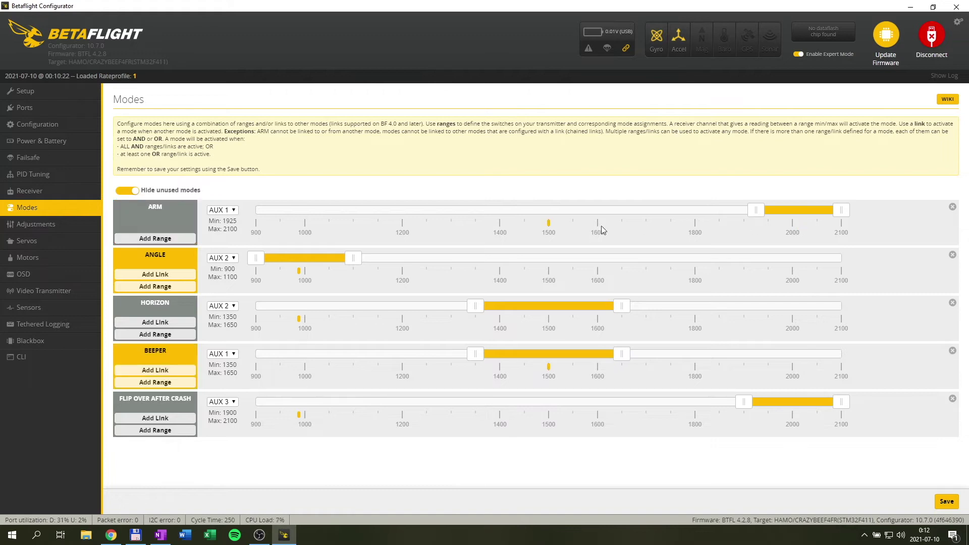
left_click_drag(756, 212, 513, 224)
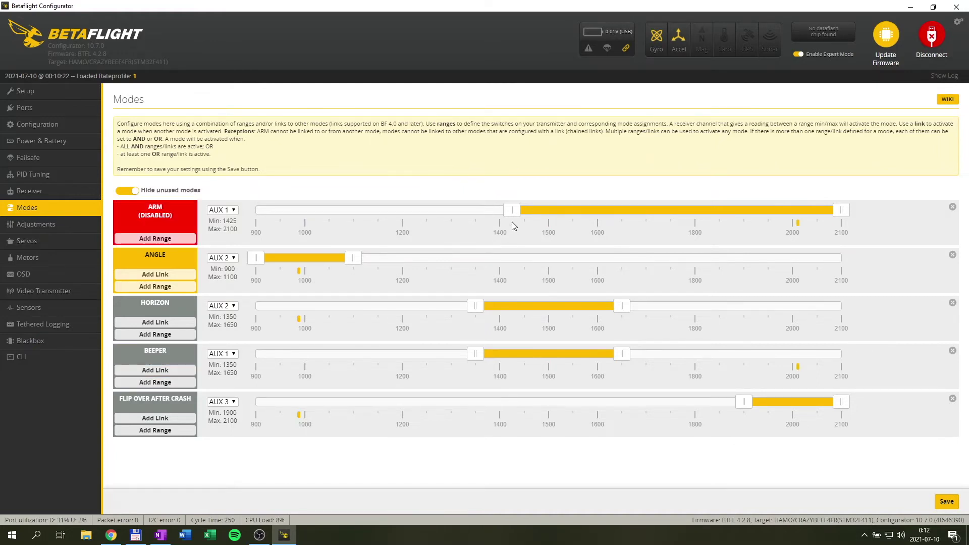
left_click_drag(524, 212, 762, 213)
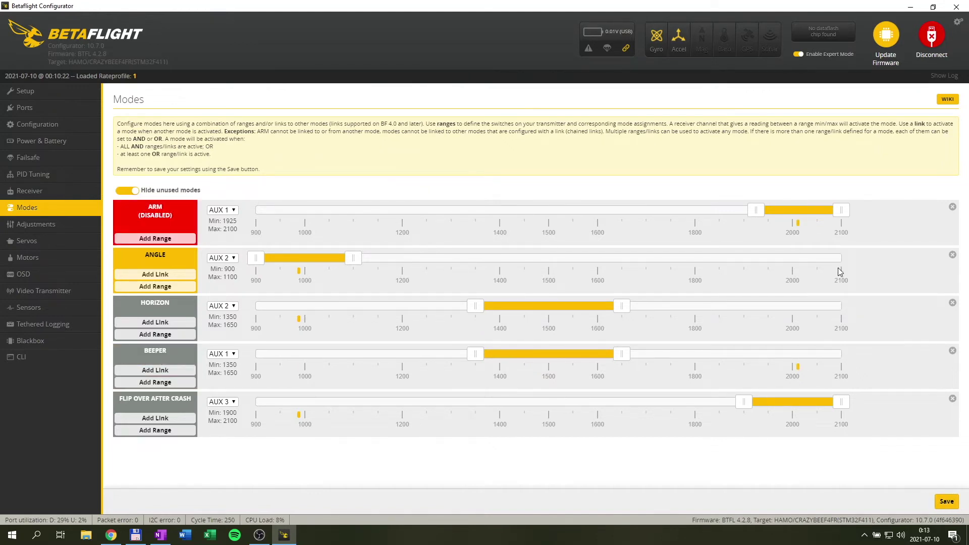
Look through the AUX channel choices for the BEEPER and ANGLE modes, keeping AUX 1 and AUX 2
left_click(219, 354)
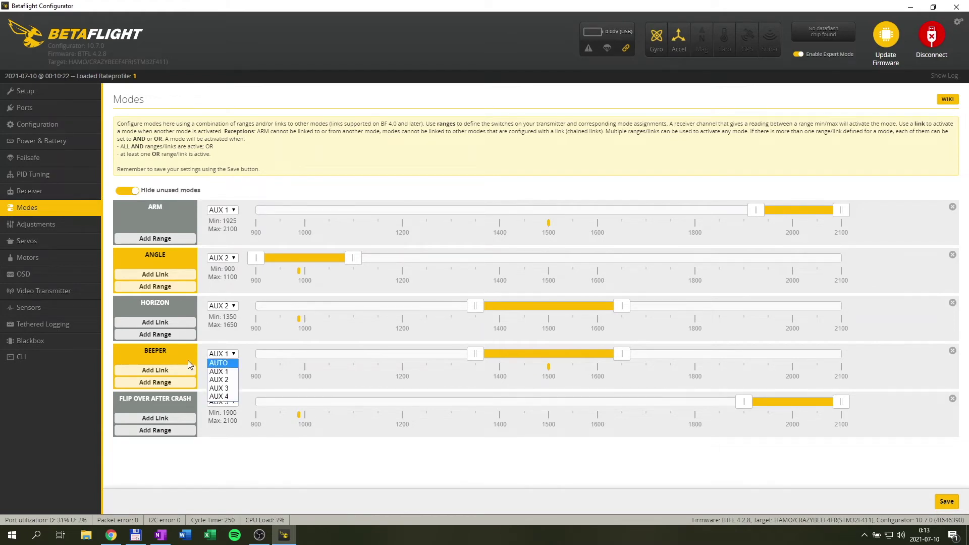
left_click(220, 372)
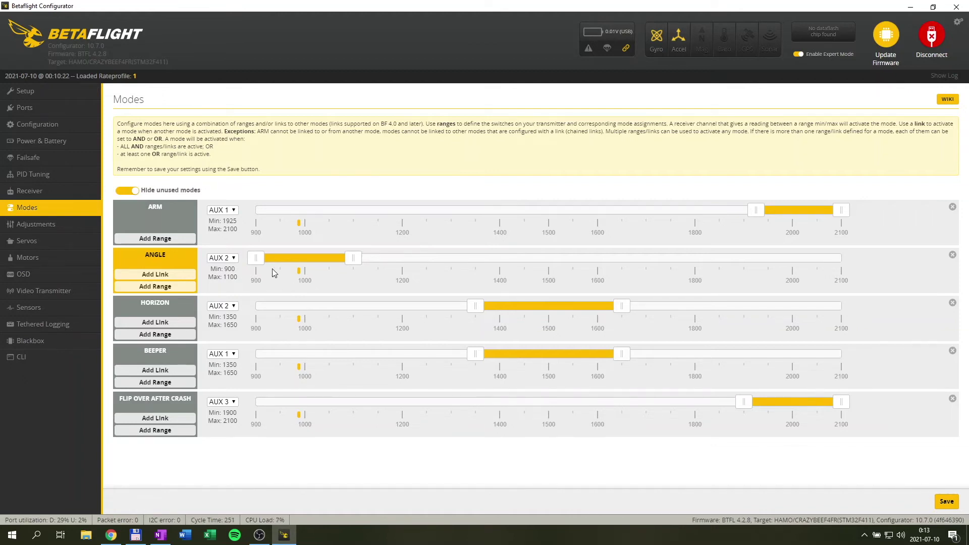
left_click(225, 259)
left_click(225, 265)
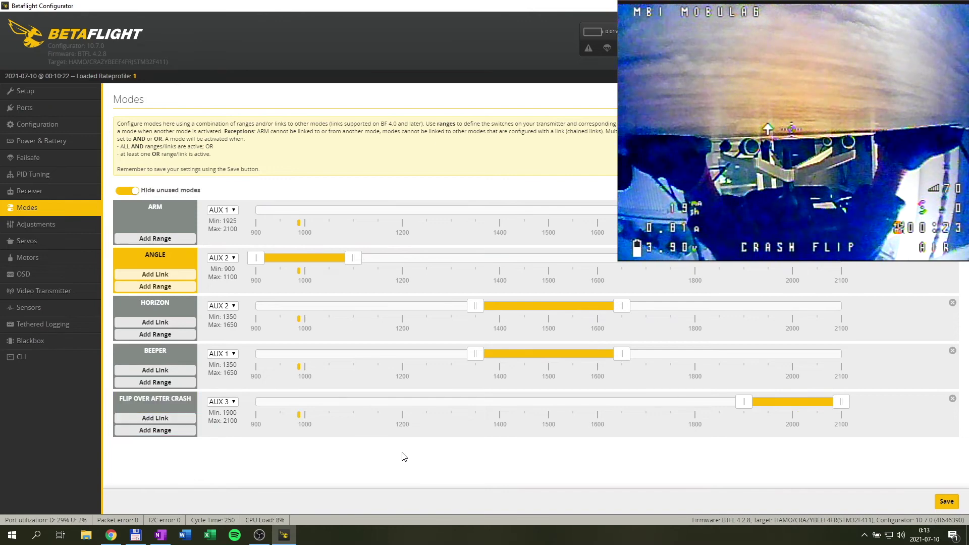
Try the BEEPER mode on AUX 4 and return it to AUX 1
left_click(222, 354)
left_click(221, 397)
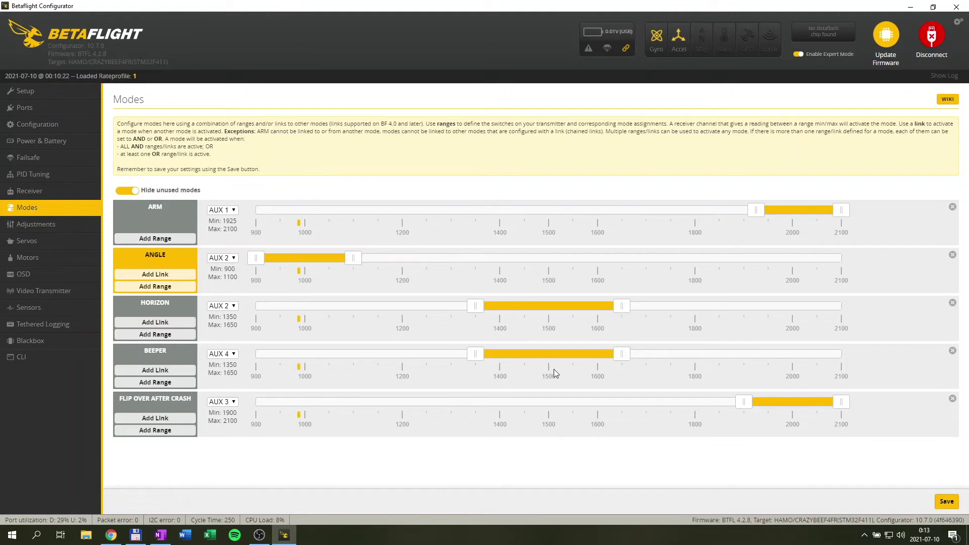
left_click(221, 354)
left_click(229, 371)
Review the Adjustments, Servos and Motors settings in turn
left_click(61, 224)
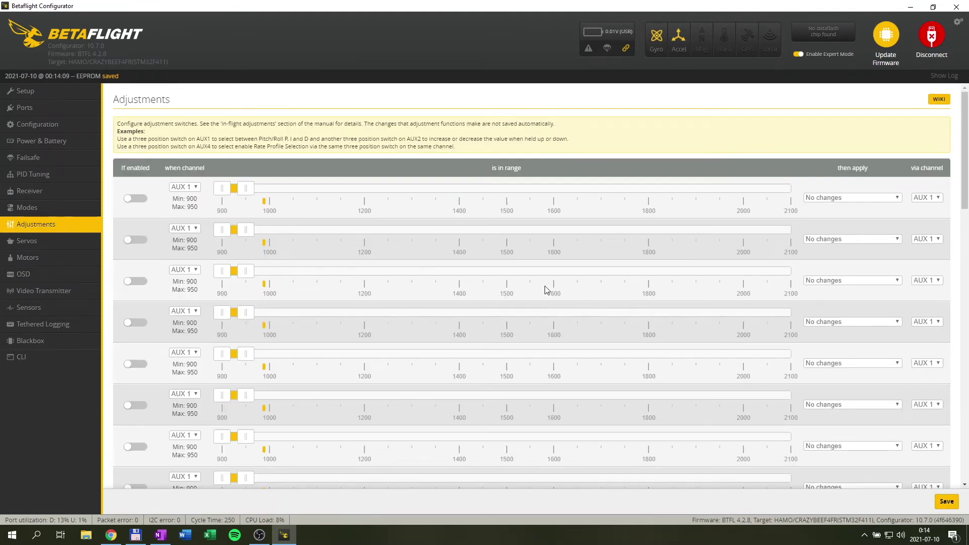
scroll(555, 295, "down", 12)
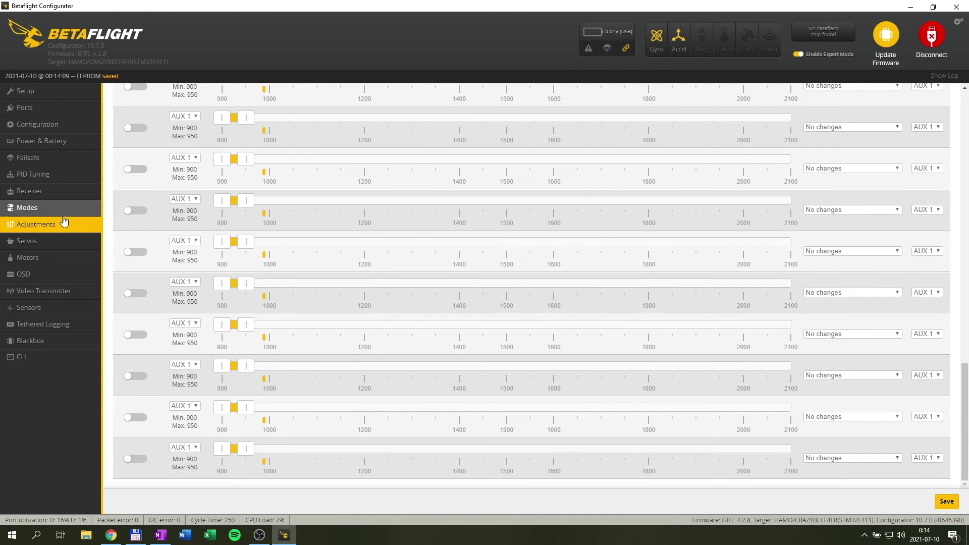
left_click(46, 241)
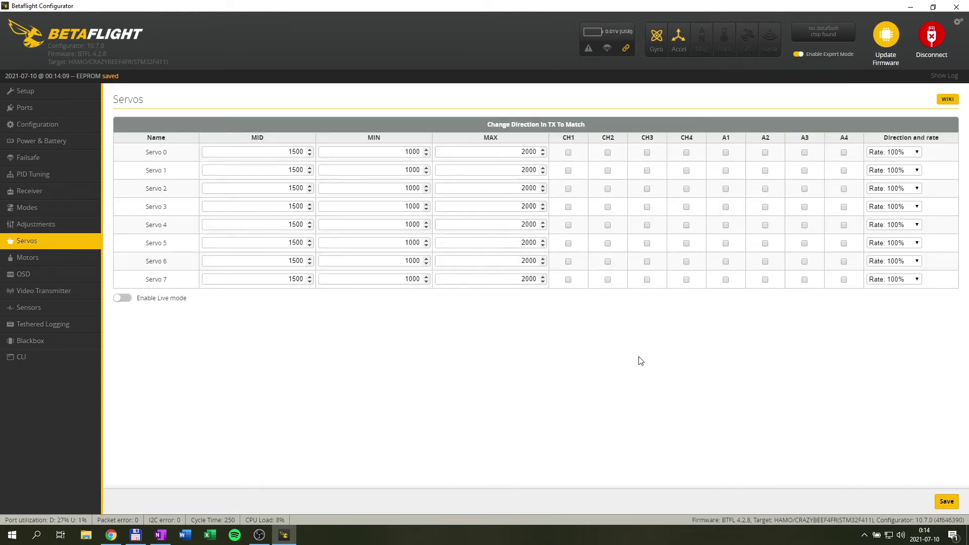
left_click(44, 258)
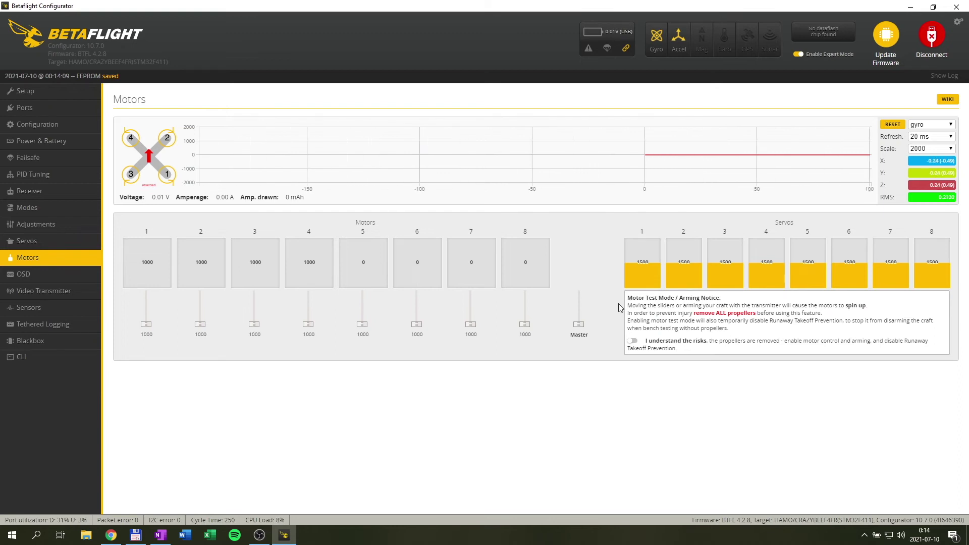
Examine the OSD element list and the preview's profile options, keeping OSD Profile 1
left_click(41, 274)
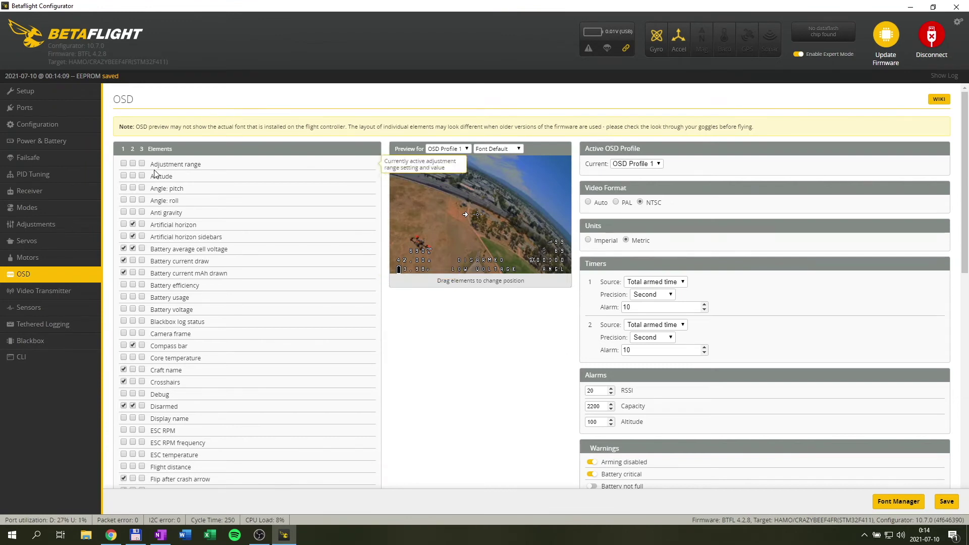
scroll(156, 459, "down", 5)
scroll(156, 460, "down", 5)
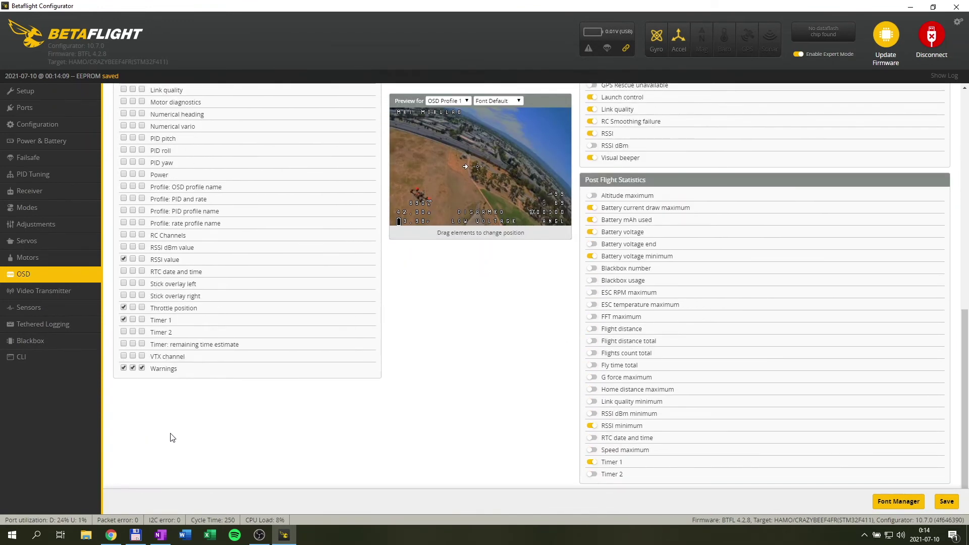
scroll(170, 435, "up", 10)
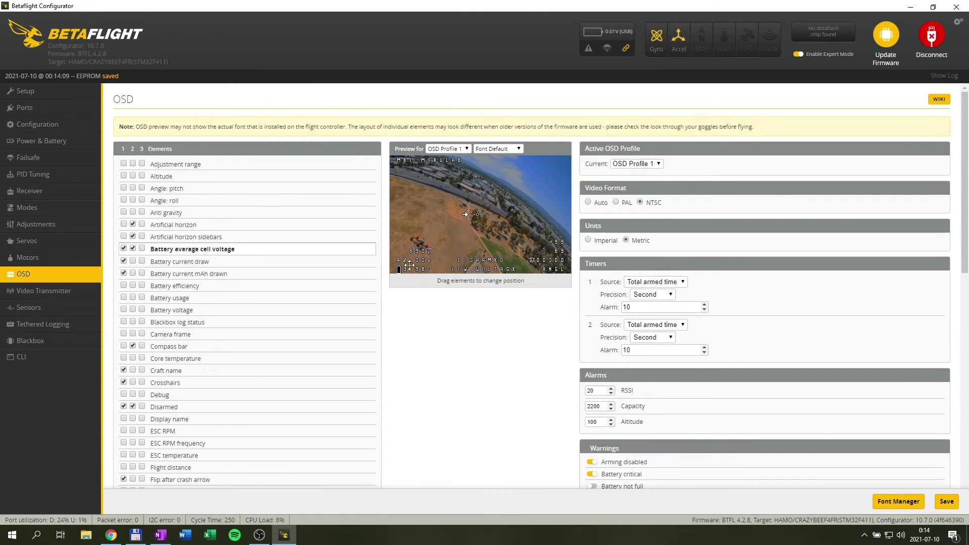
left_click(448, 148)
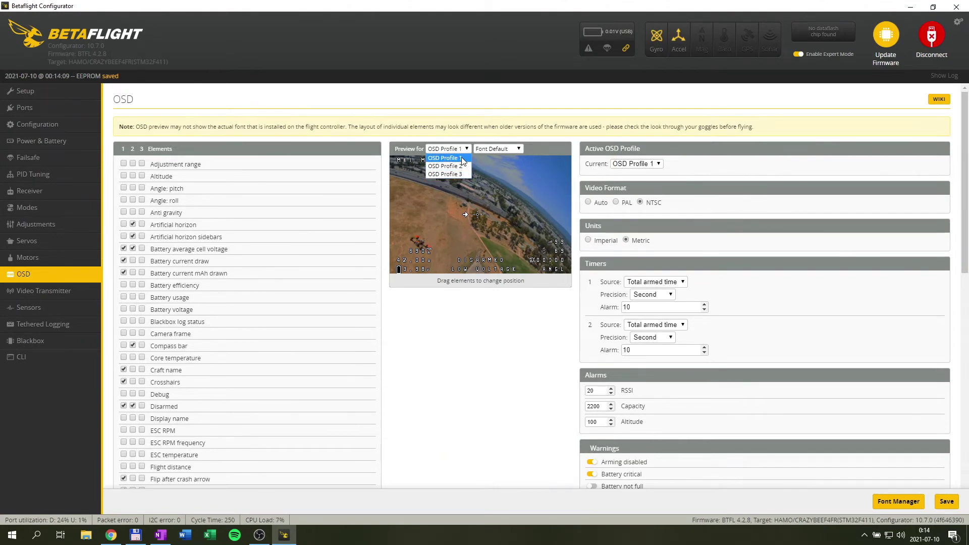
left_click(484, 324)
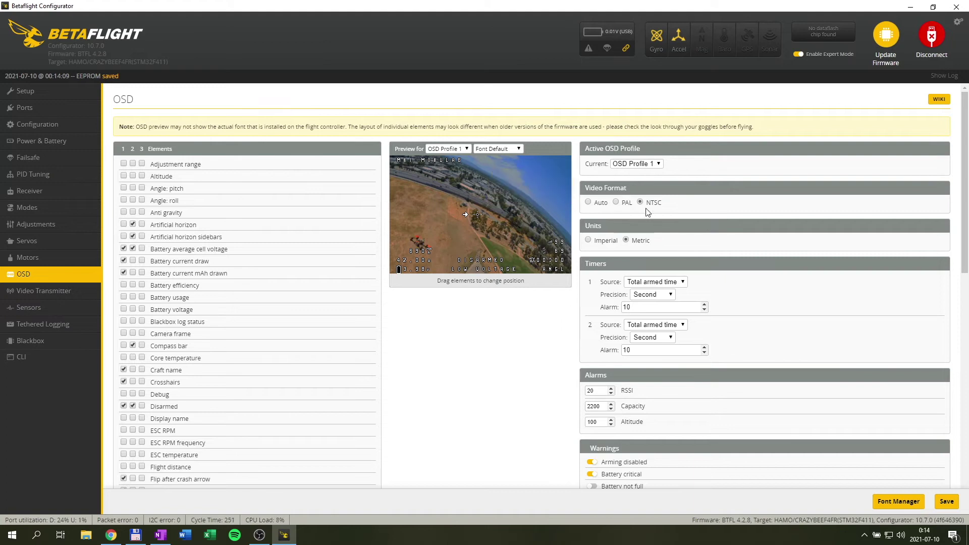
Review the OSD timers, alarms, warnings and post flight statistics
scroll(722, 311, "down", 1)
scroll(722, 311, "down", 3)
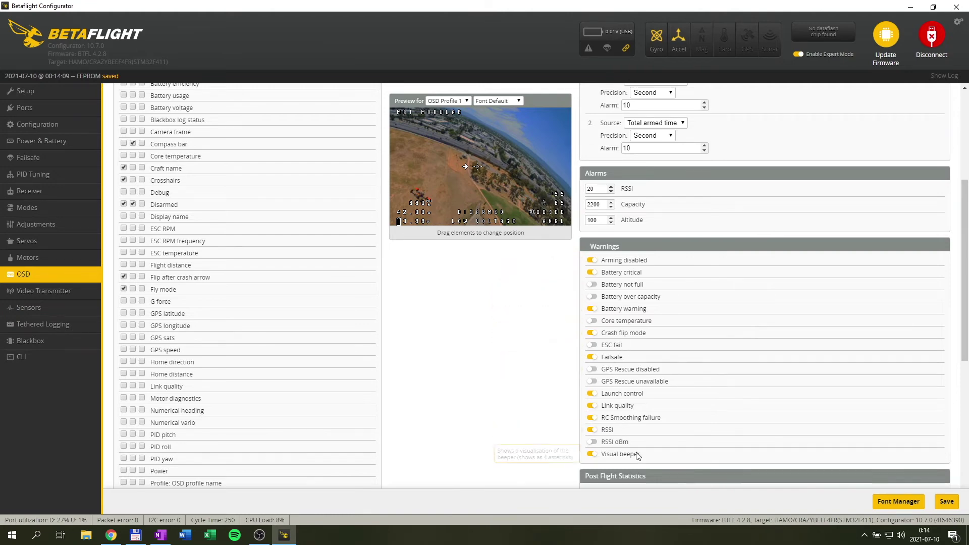
scroll(638, 456, "down", 6)
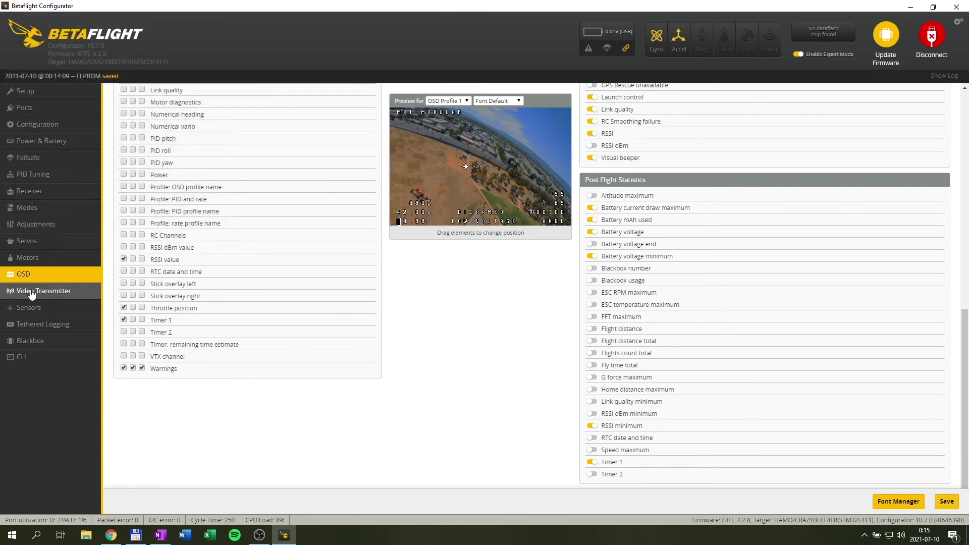
Review the Video Transmitter settings, checking the channel, power and Low Power Disarm options and leaving Low Power Disarm off
left_click(31, 290)
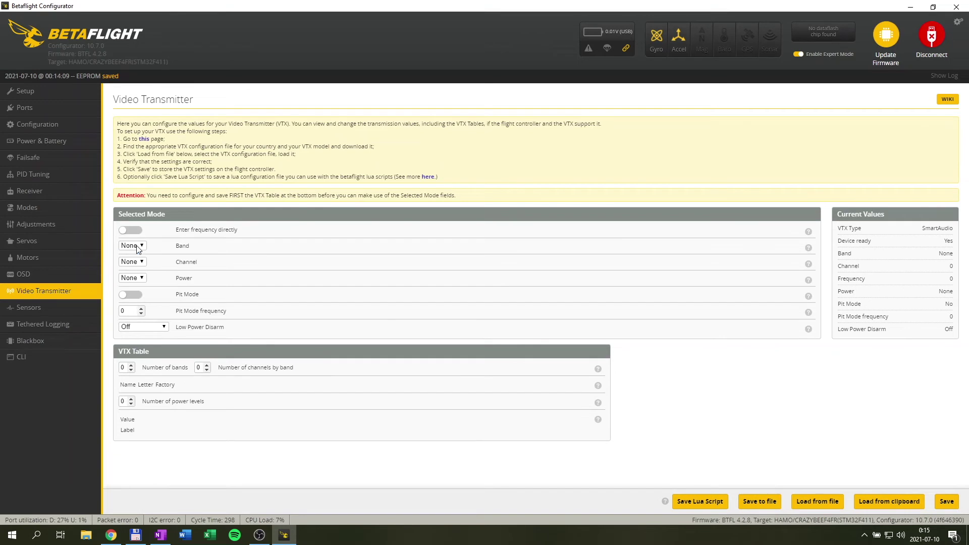
left_click(140, 262)
left_click(137, 273)
left_click(140, 279)
left_click(141, 279)
left_click(164, 327)
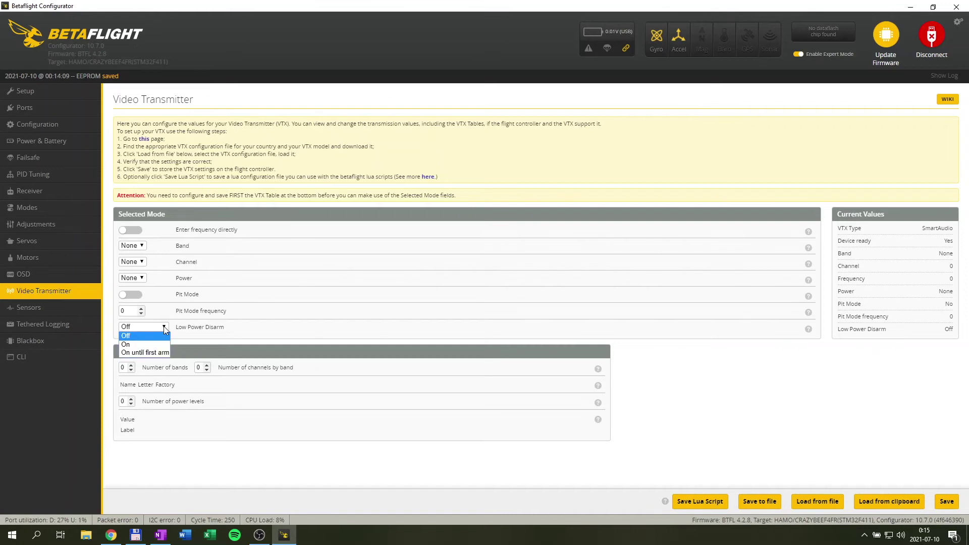
left_click(125, 335)
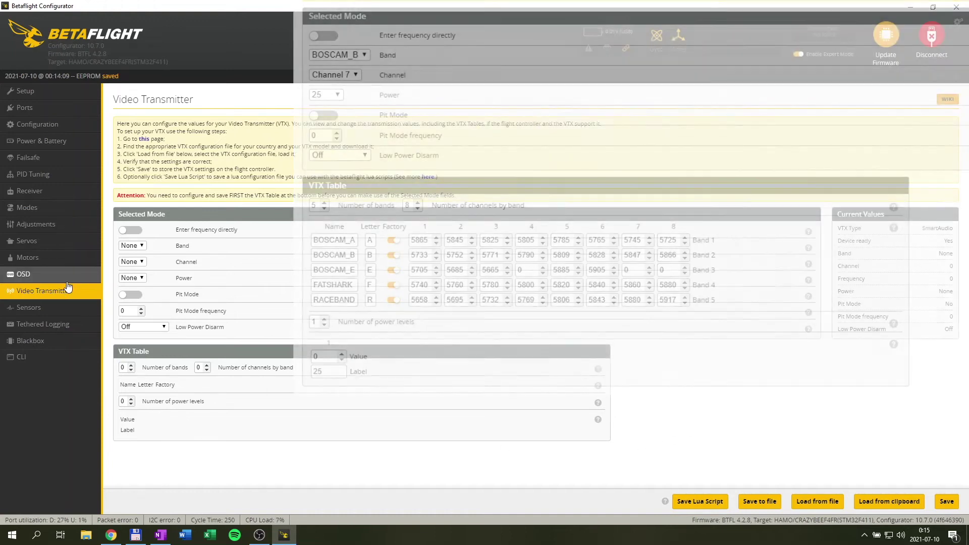
View the Sensors, Tethered Logging, Blackbox and CLI pages, and disconnect the flight controller
left_click(28, 309)
left_click(26, 323)
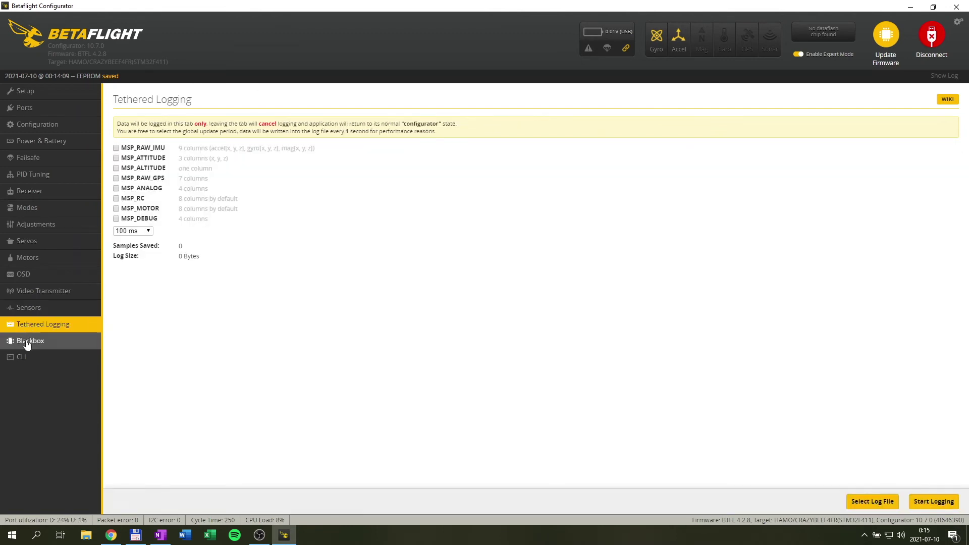
left_click(26, 340)
left_click(41, 358)
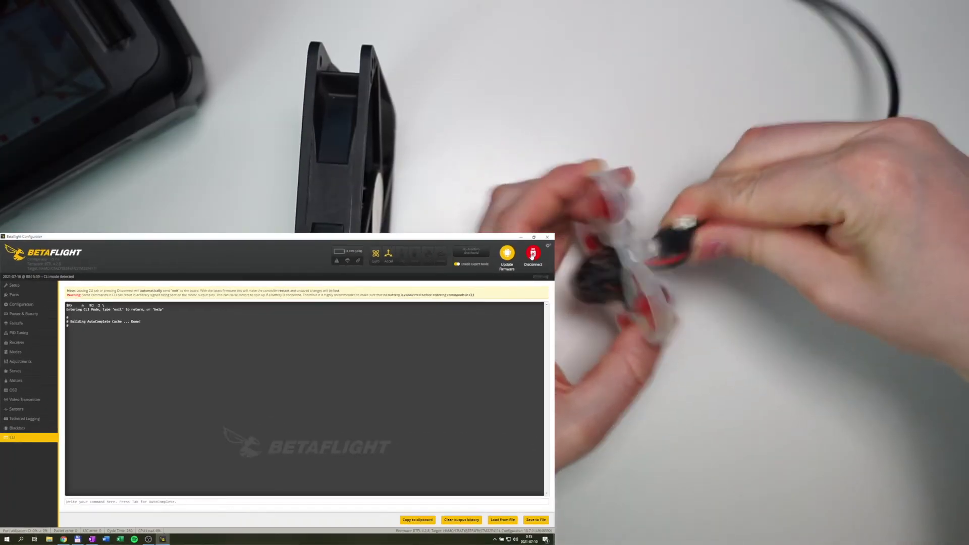
left_click(531, 256)
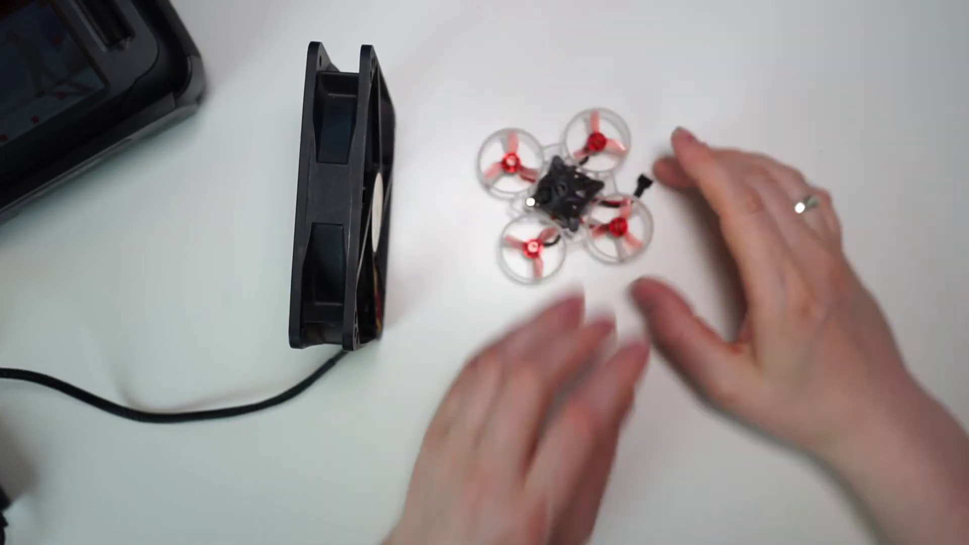